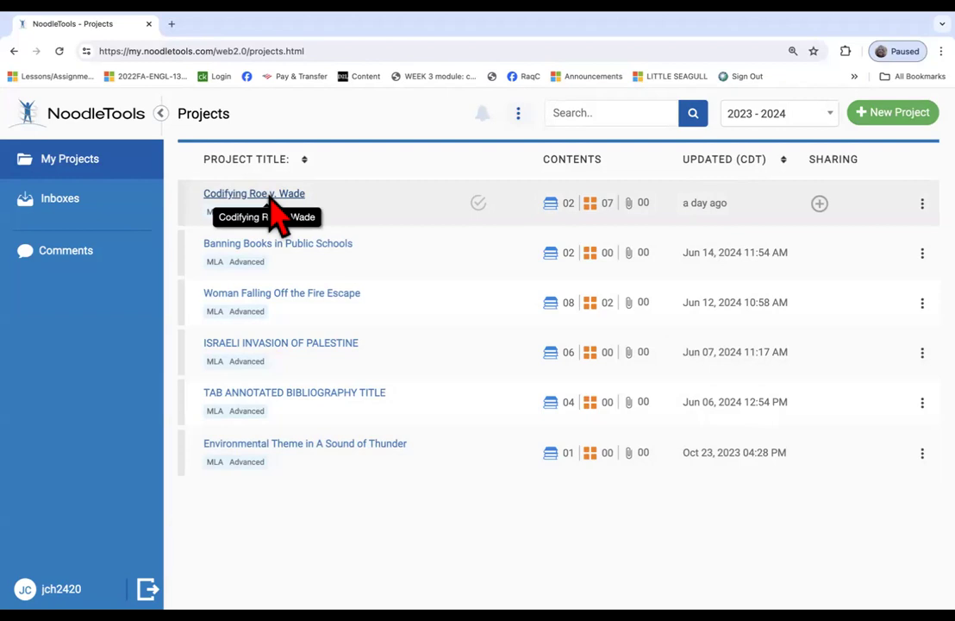
Open the Codifying Roe v. Wade project and display its research question and thesis details.
left_click(271, 197)
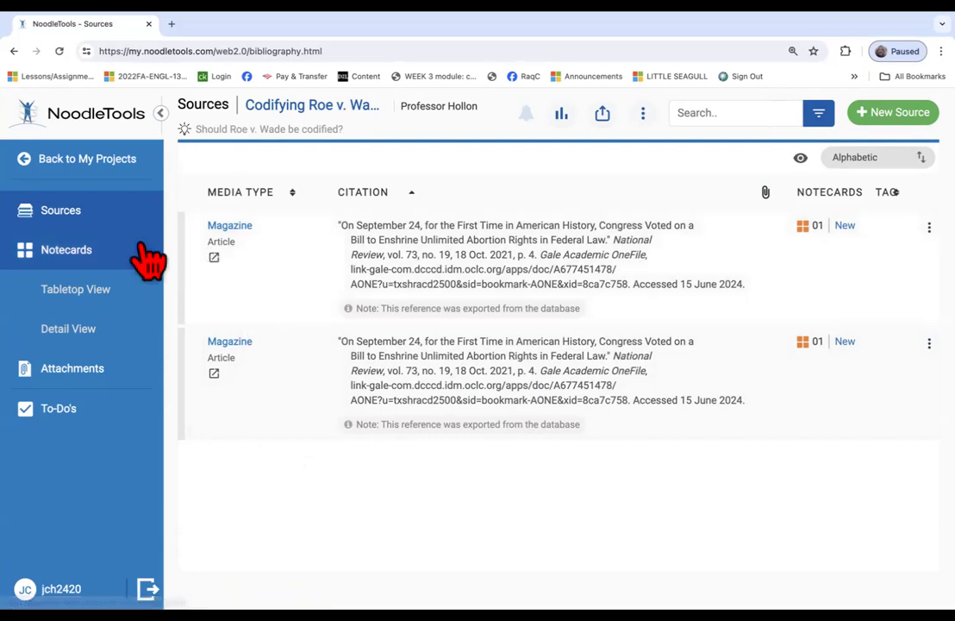
left_click(211, 134)
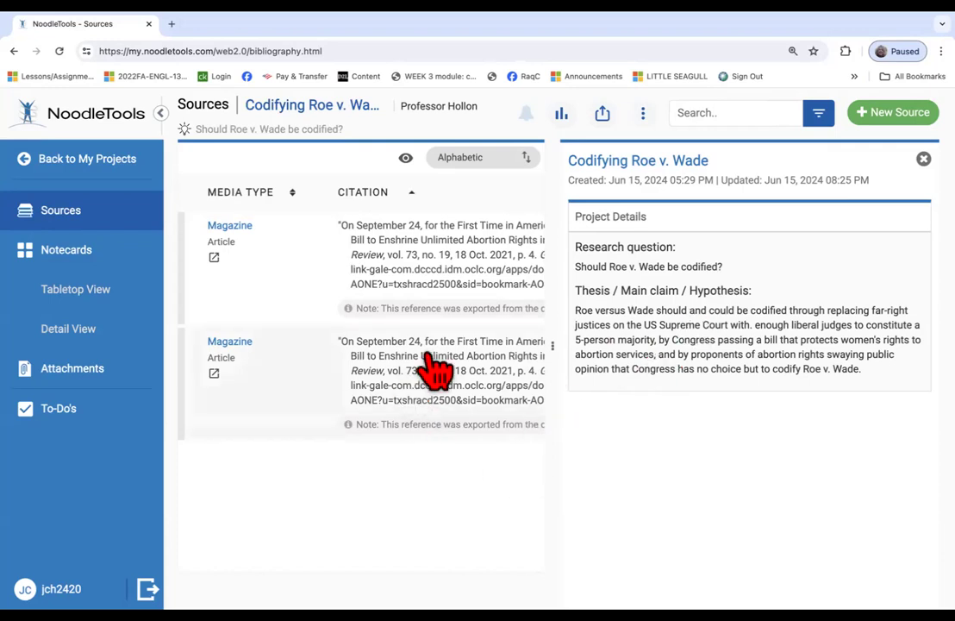
Export the bibliography to Word with All sources selected.
left_click(604, 115)
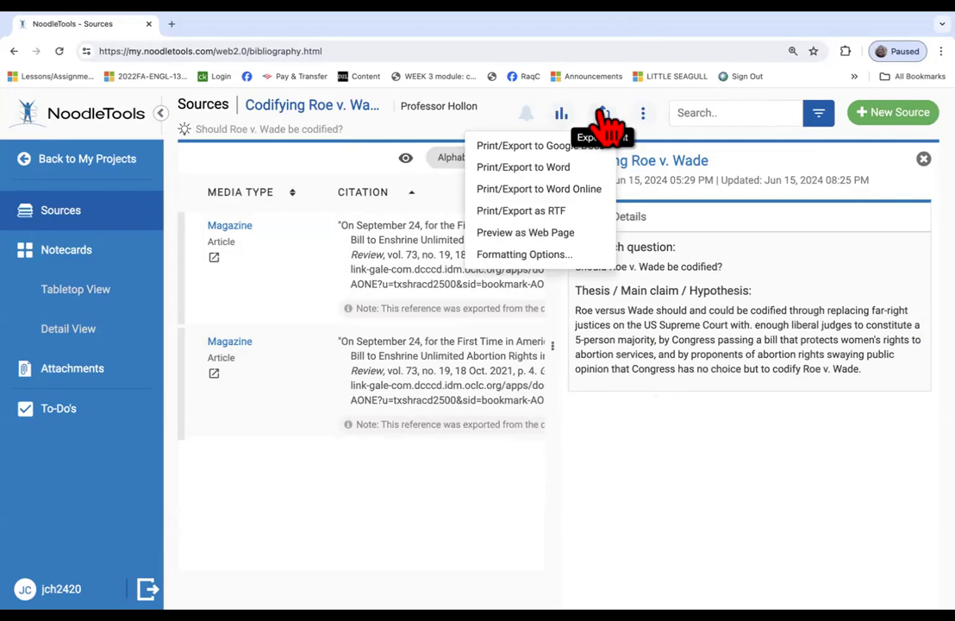
left_click(529, 168)
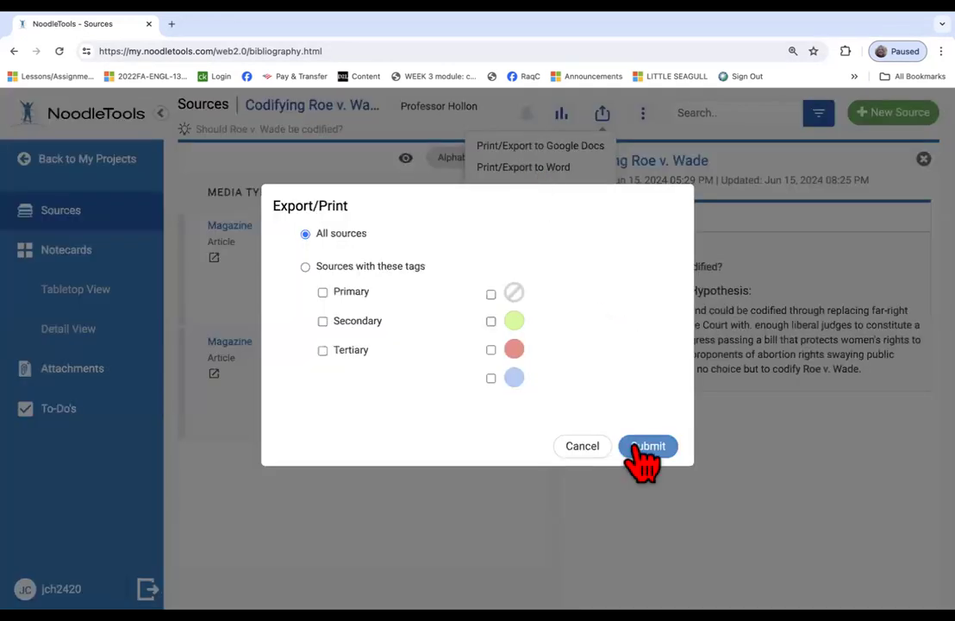
left_click(642, 448)
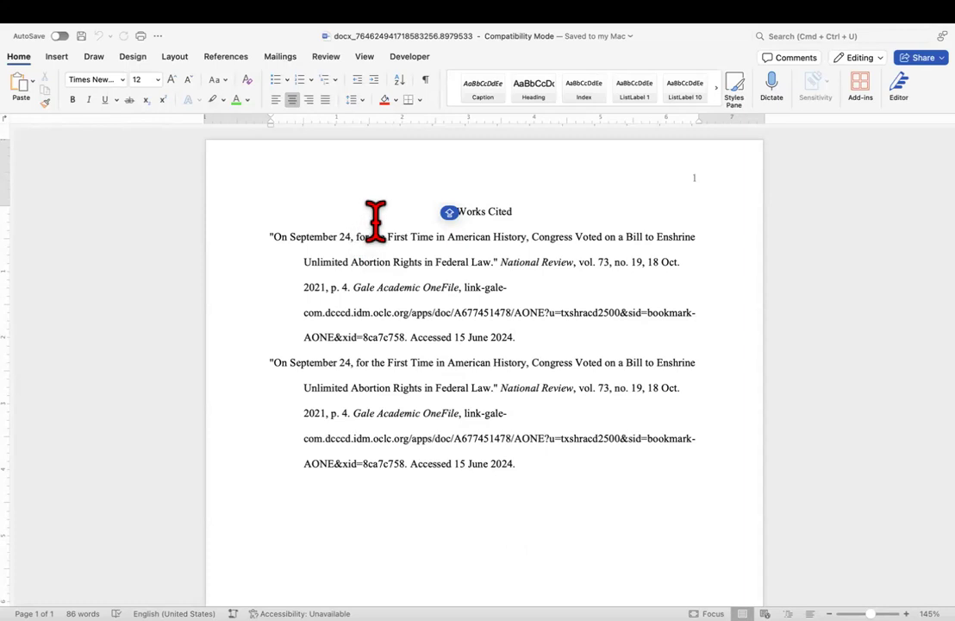
Give the heading and both citations left alignment, 0 left indent, no added spacing and 0.5" default tabs.
left_click_drag(448, 207, 552, 343)
left_click(627, 235)
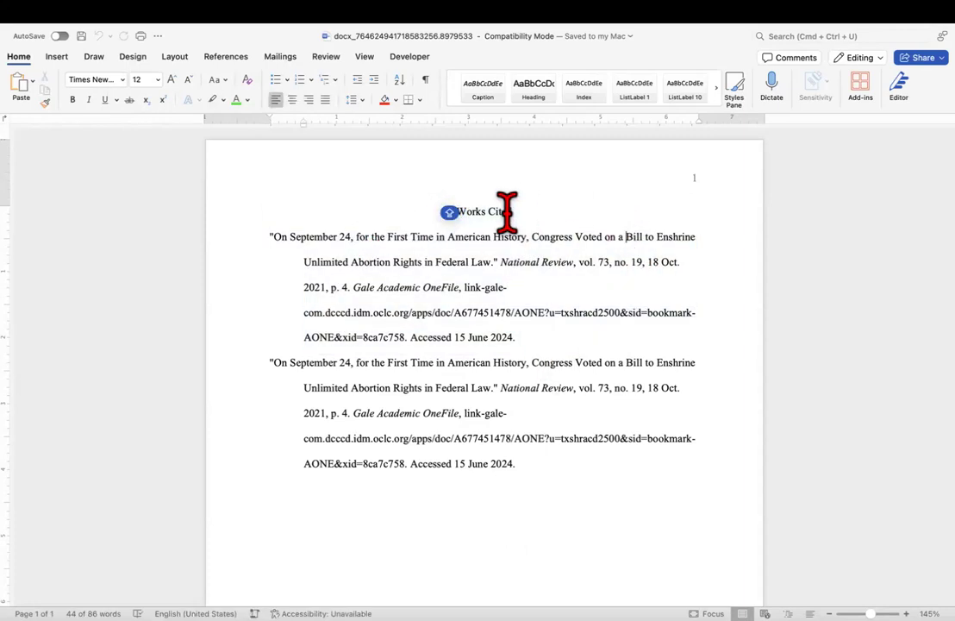
left_click_drag(442, 211, 550, 509)
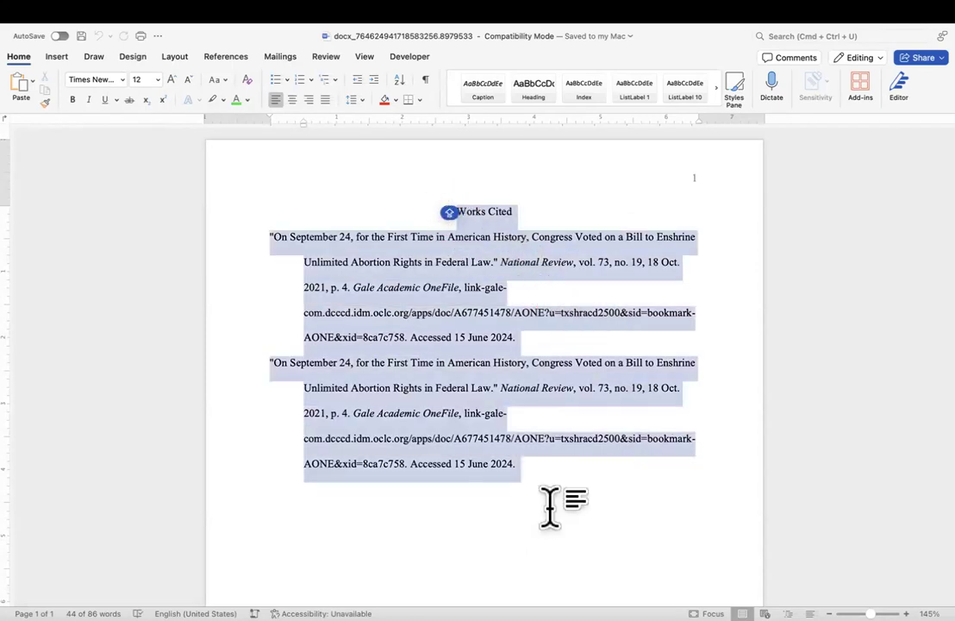
right_click(360, 294)
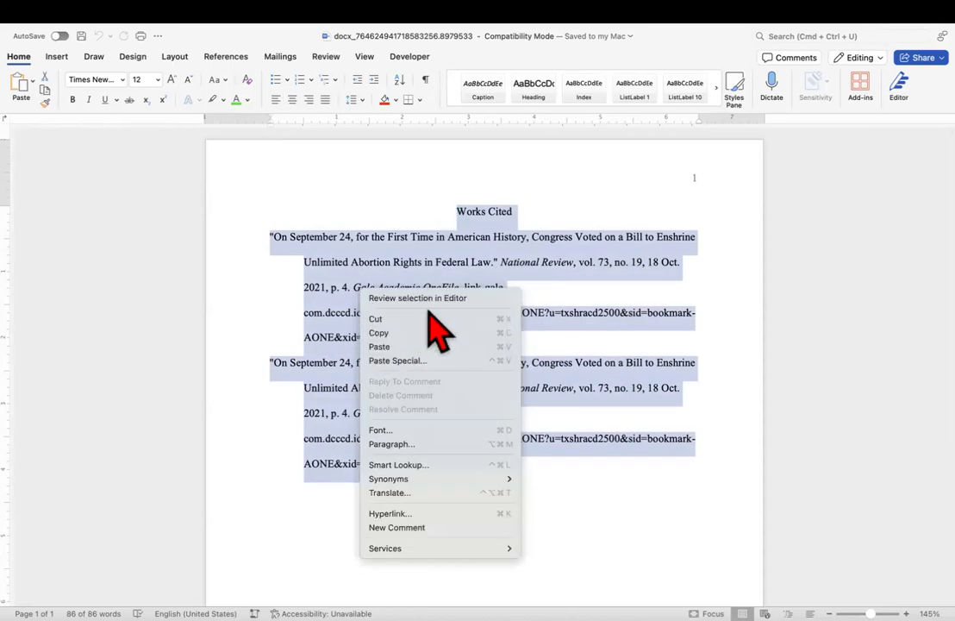
left_click(393, 444)
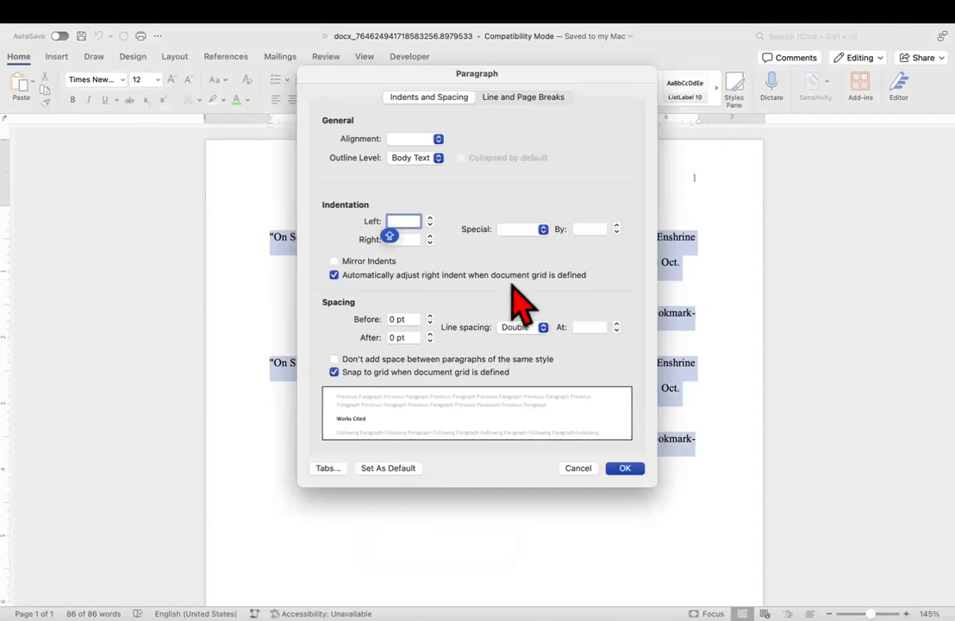
left_click(437, 139)
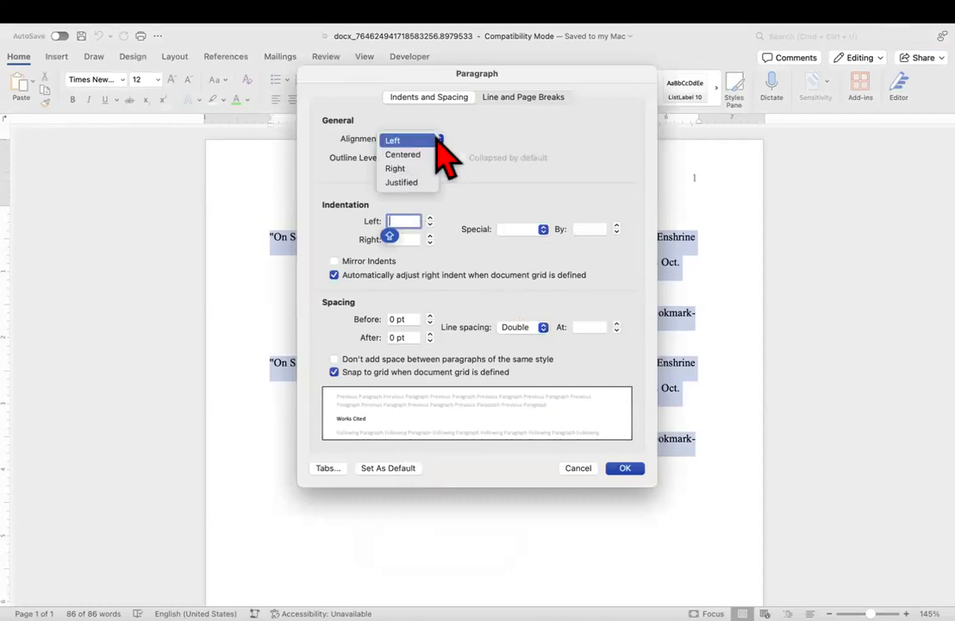
left_click(438, 140)
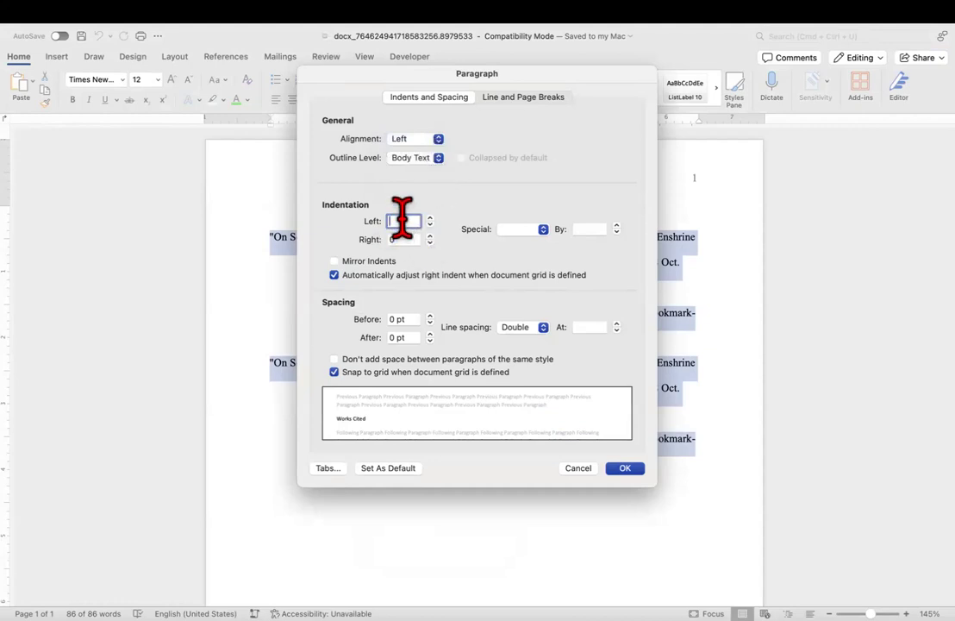
type("0")
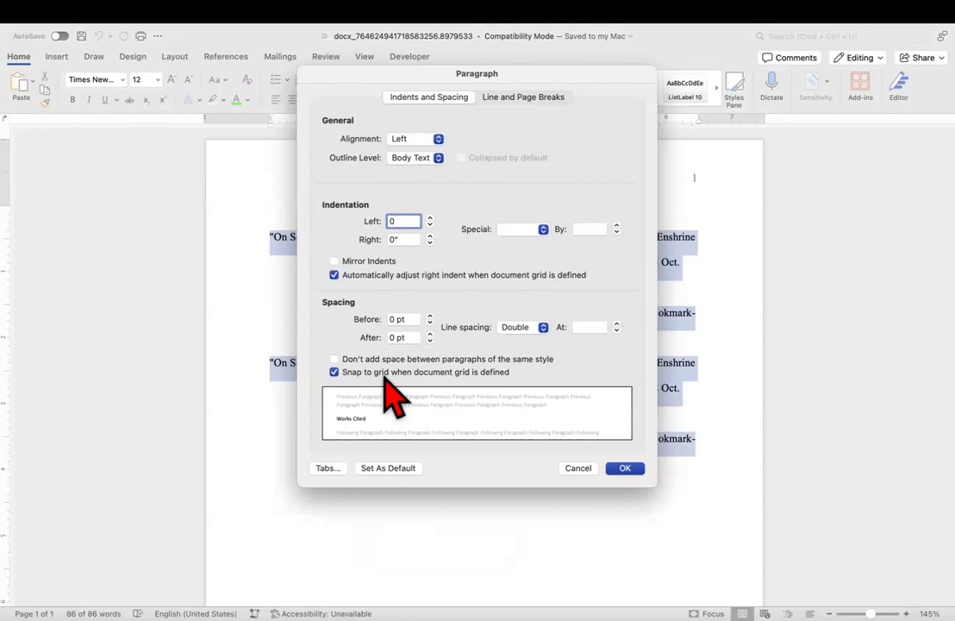
left_click(334, 360)
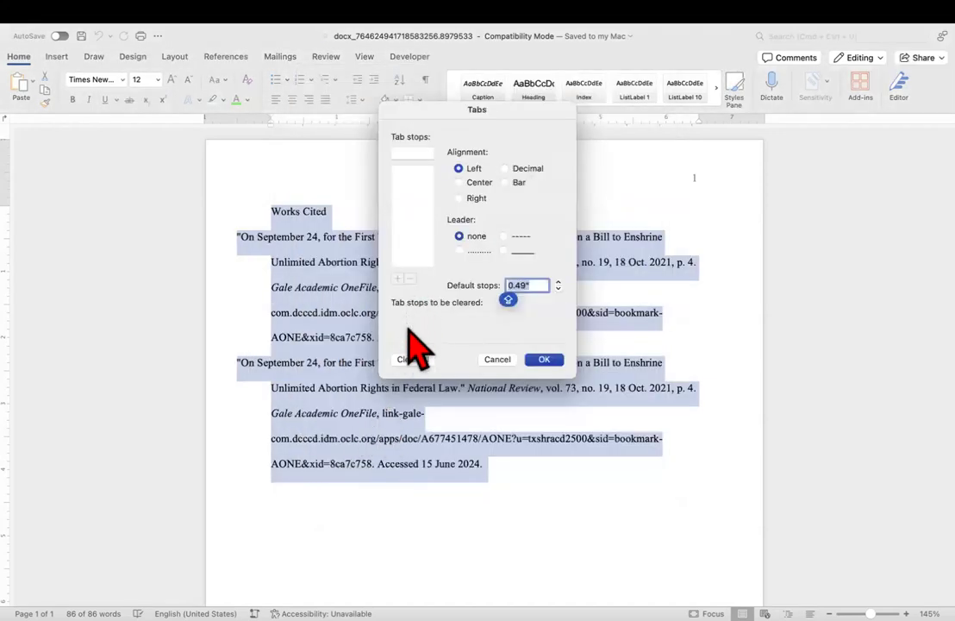
left_click(558, 281)
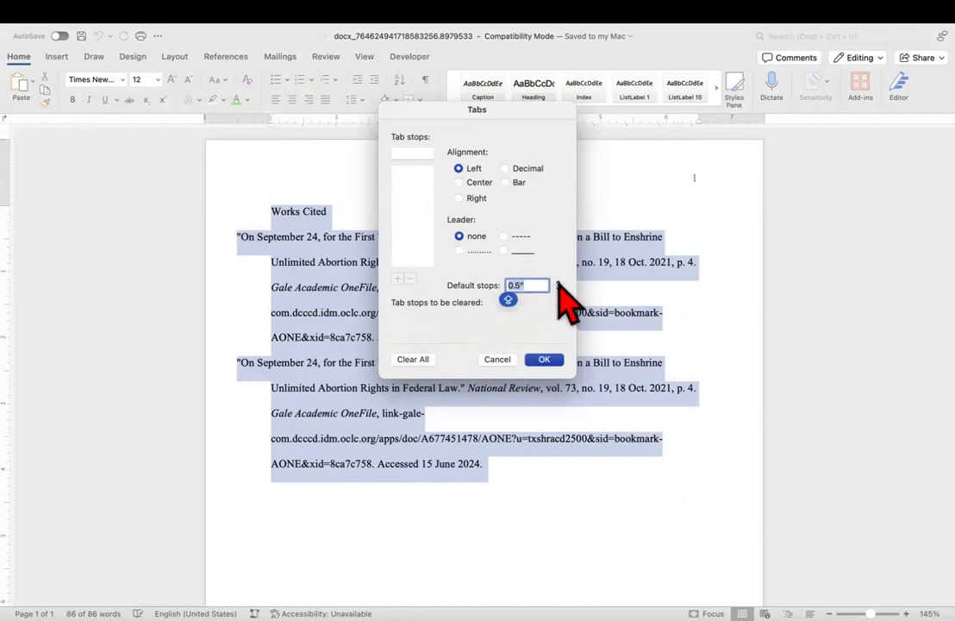
left_click(544, 359)
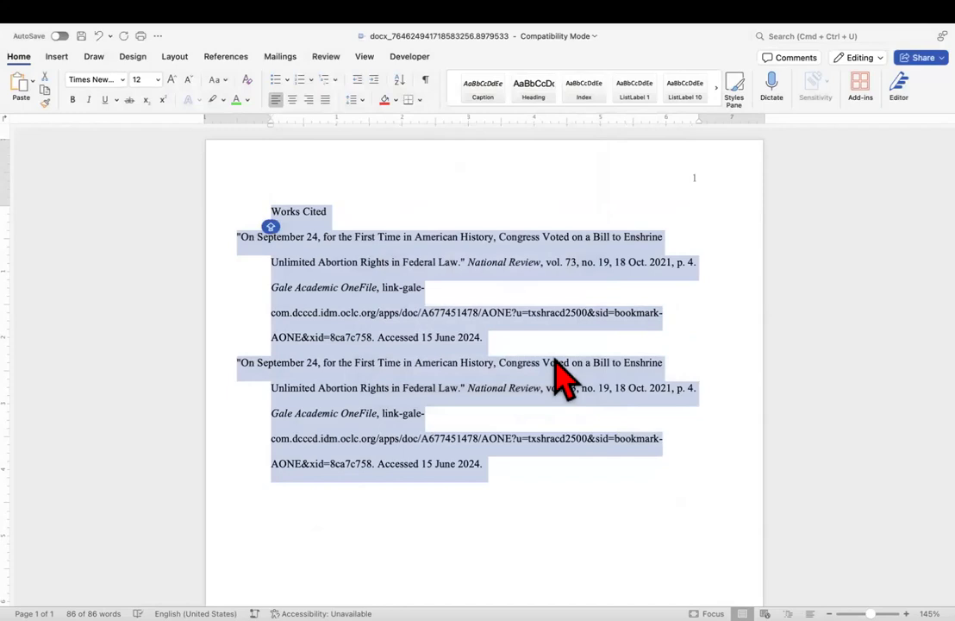
Align both citations' first-line indent markers with the left margin on the ruler.
left_click(546, 362)
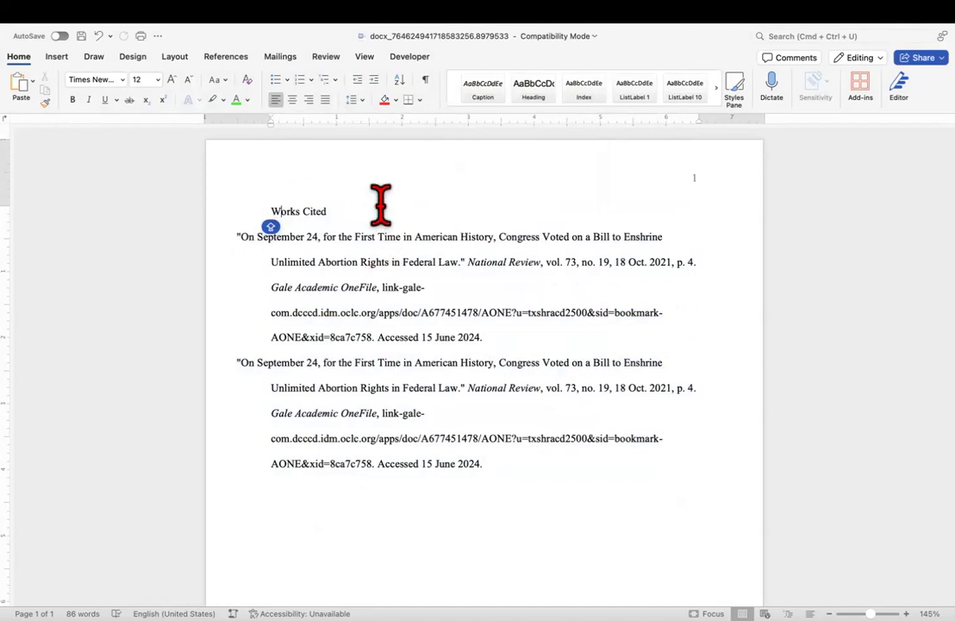
left_click(337, 208)
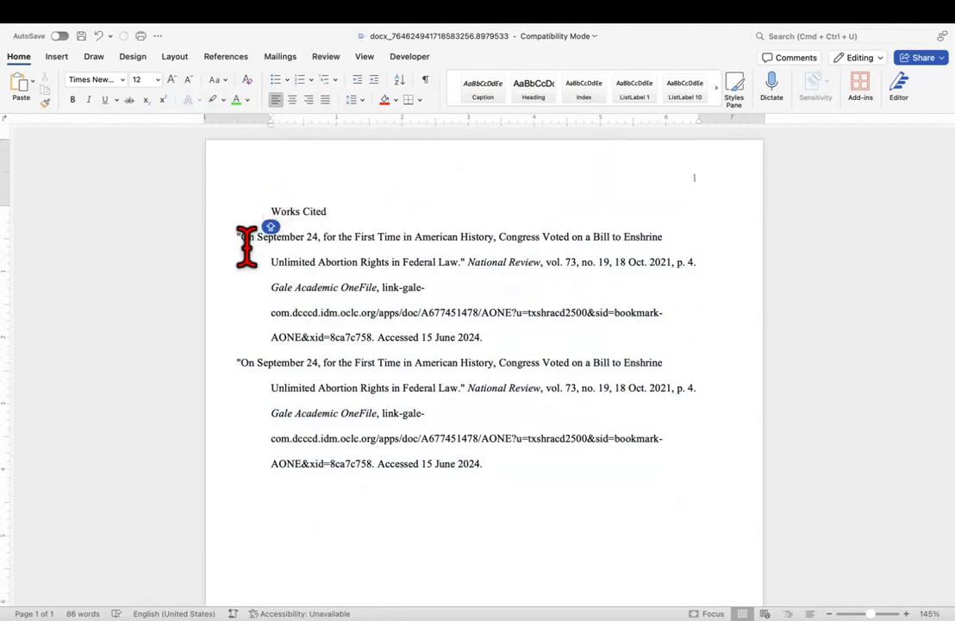
left_click(240, 190)
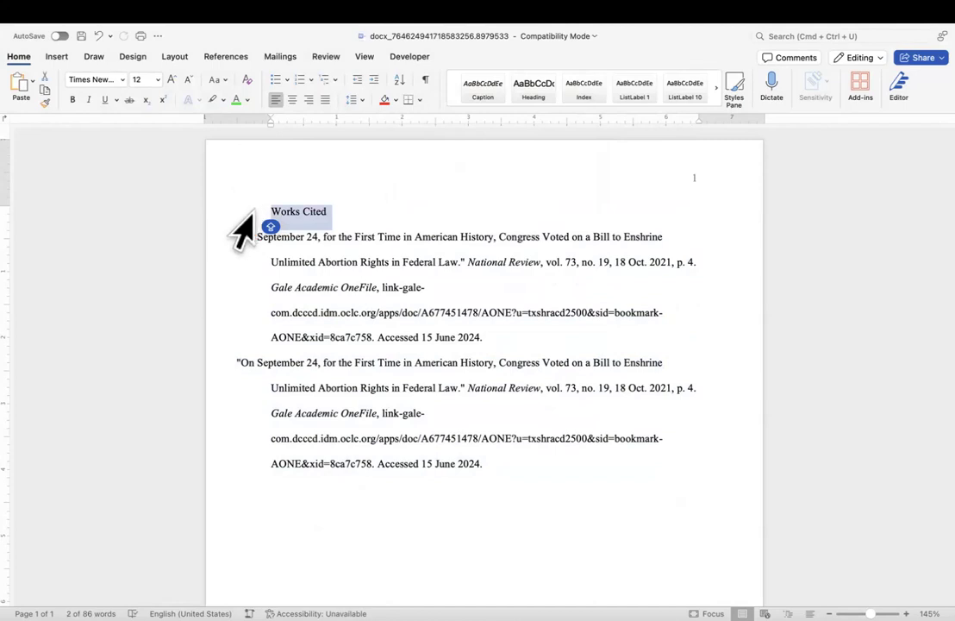
left_click(248, 240)
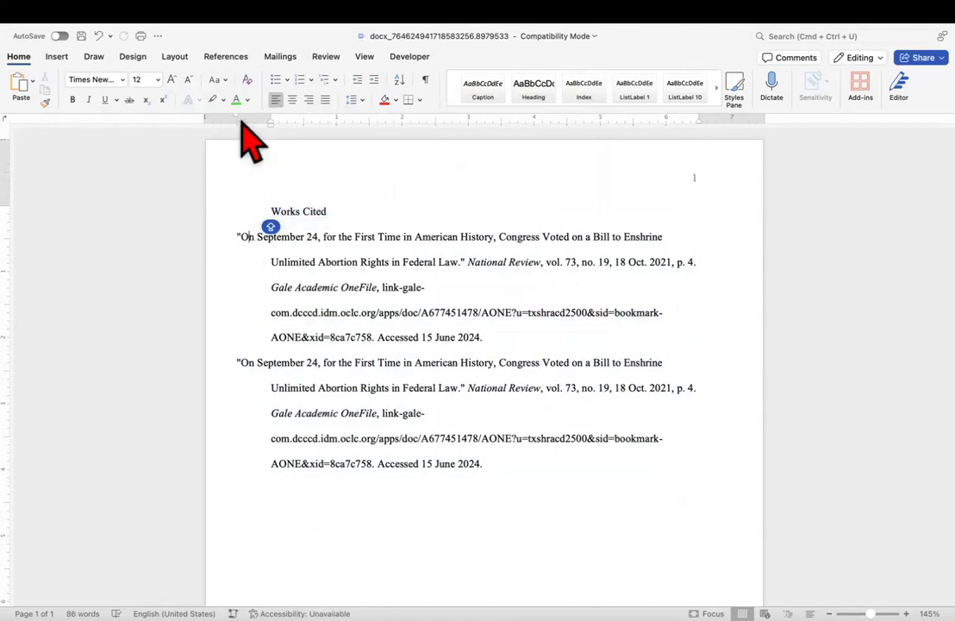
left_click_drag(236, 119, 278, 120)
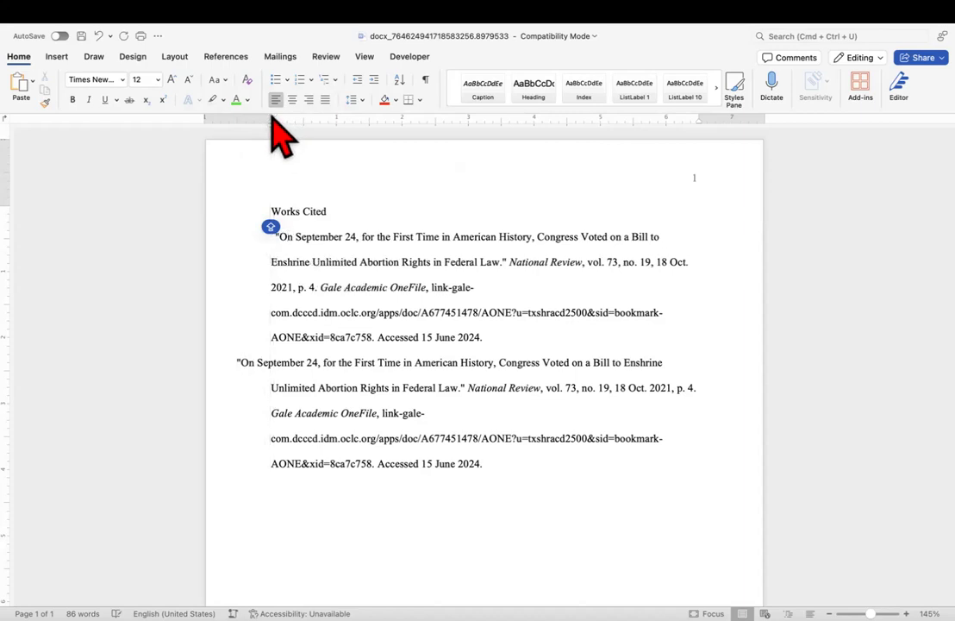
left_click_drag(273, 117, 272, 121)
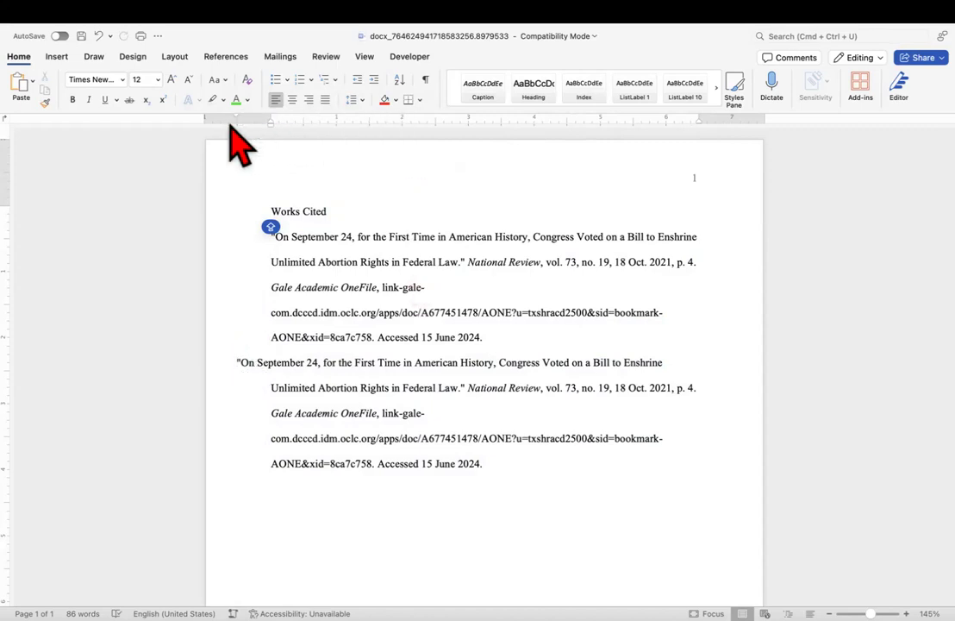
left_click_drag(235, 118, 266, 127)
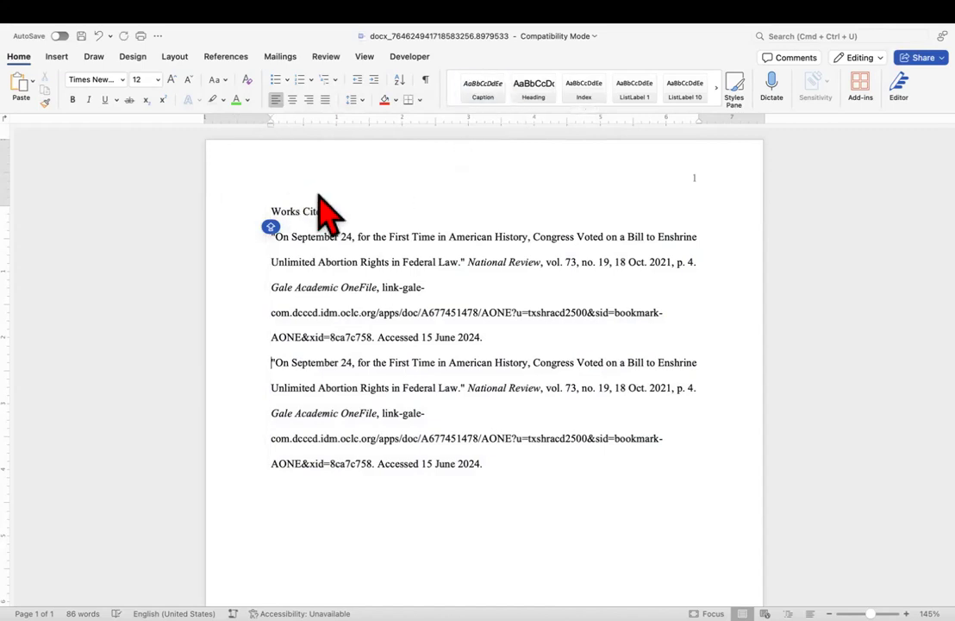
Open the page header showing page number 1 for editing.
left_click(275, 209)
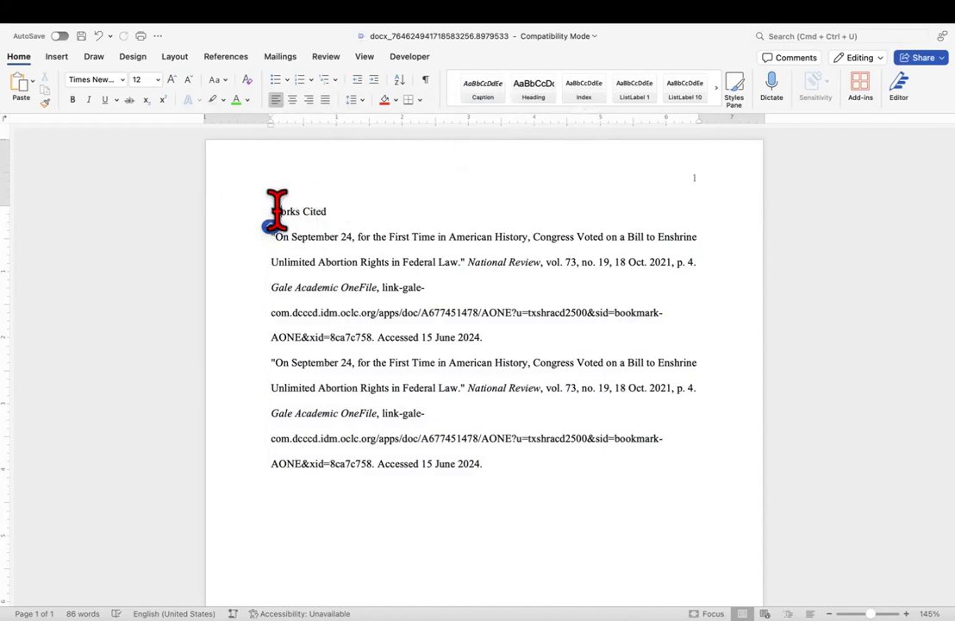
key("super+Right")
double_click(694, 178)
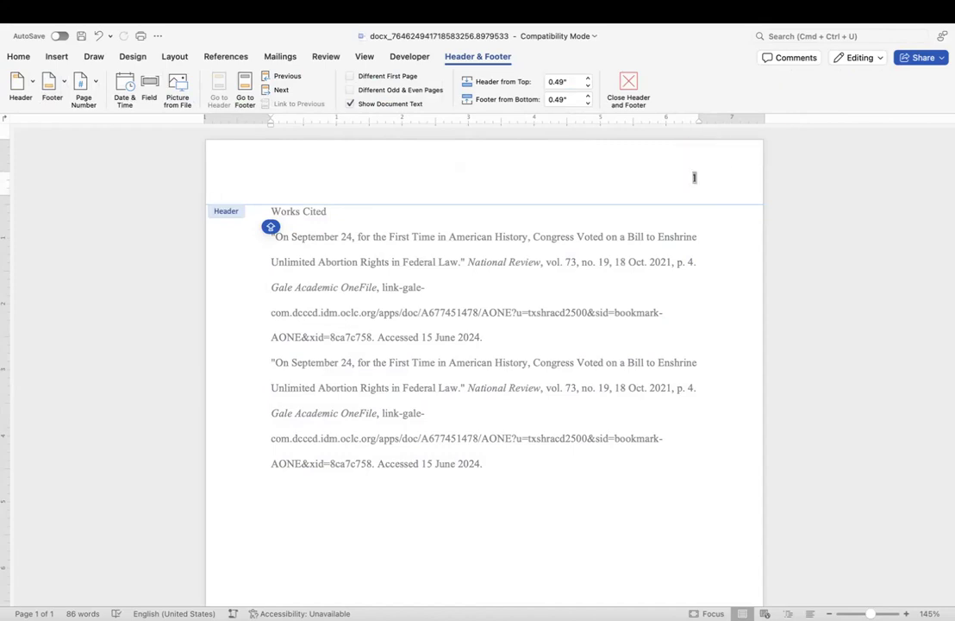
Type the student's last name before the header page number, correcting typos.
double_click(694, 178)
type("HOL")
key("BackSpace")
key("BackSpace")
type("olll\\\\")
key("BackSpace")
key("BackSpace")
key("BackSpace")
type("m")
type("\\\\\\")
key("BackSpace")
key("BackSpace")
key("BackSpace")
key("BackSpace")
key("BackSpace")
type("\\")
key("BackSpace")
key("BackSpace")
key("BackSpace")
type("pman")
Place the caret between the name and page number, then close the header.
key("Right")
key("Right")
key("Right")
key("Right")
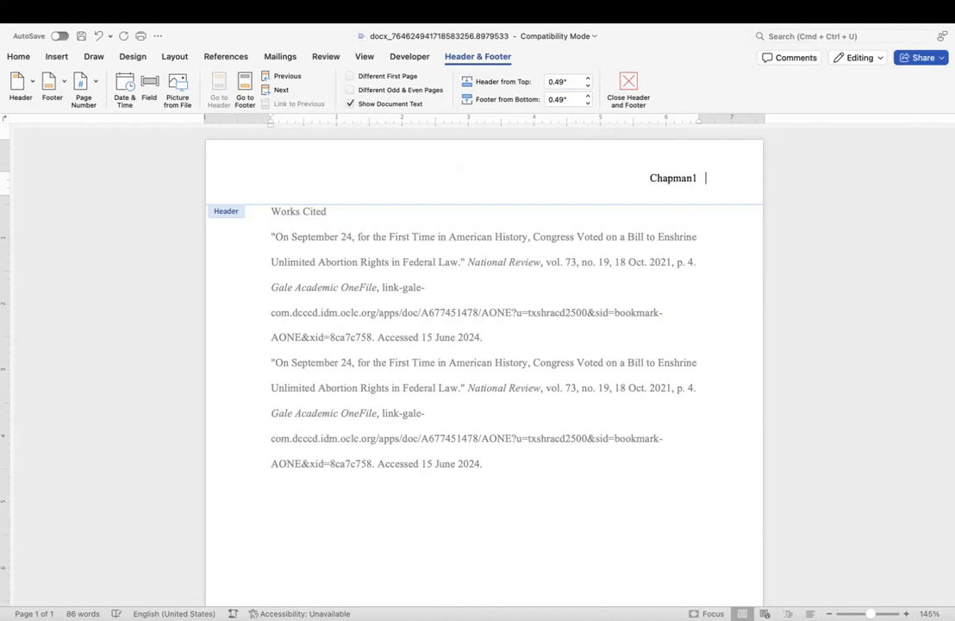
left_click(690, 176)
triple_click(585, 241)
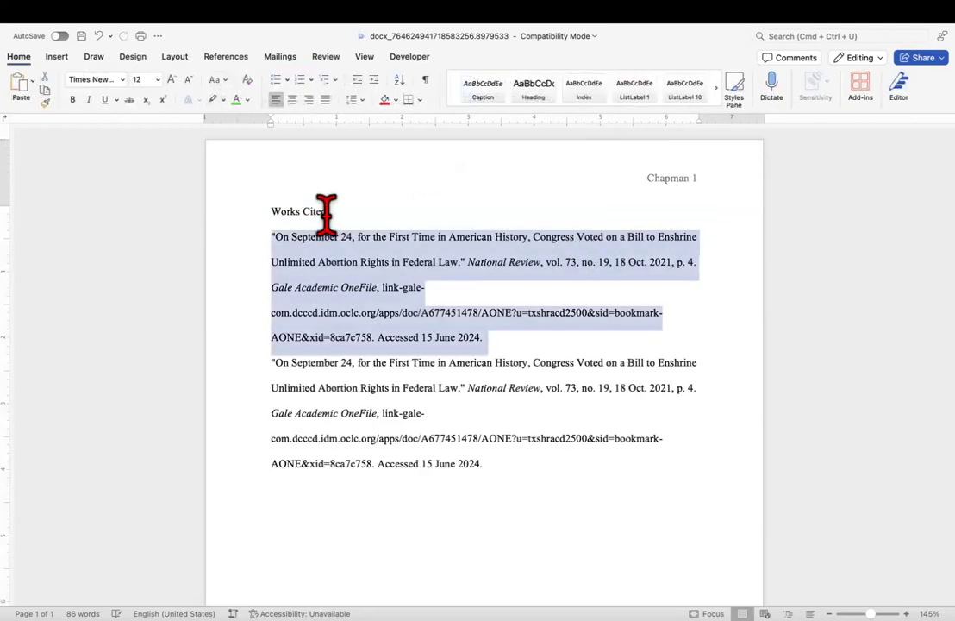
Insert a new top line containing the student's full name above Works Cited.
left_click(270, 211)
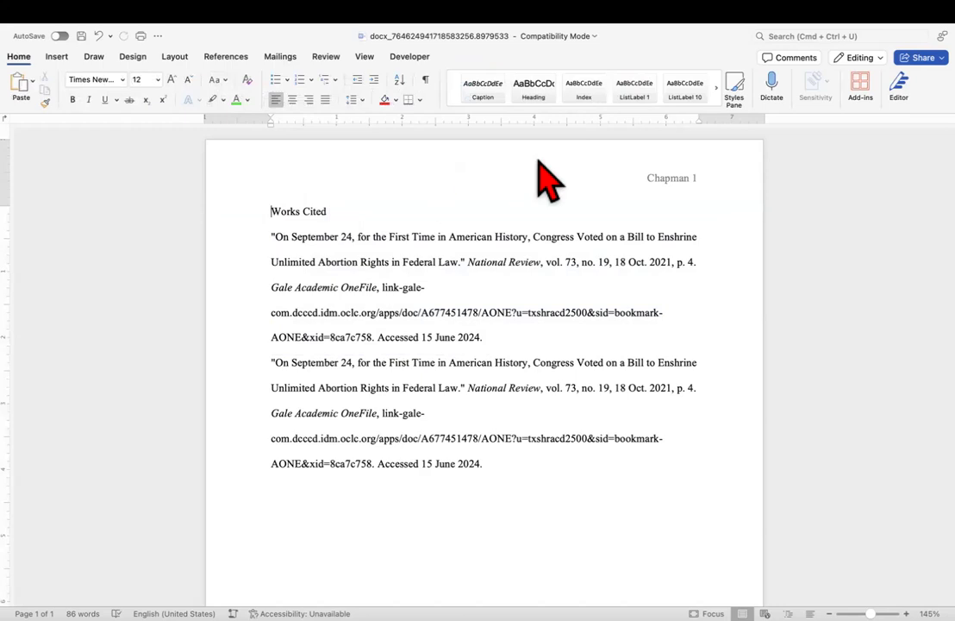
key("Return")
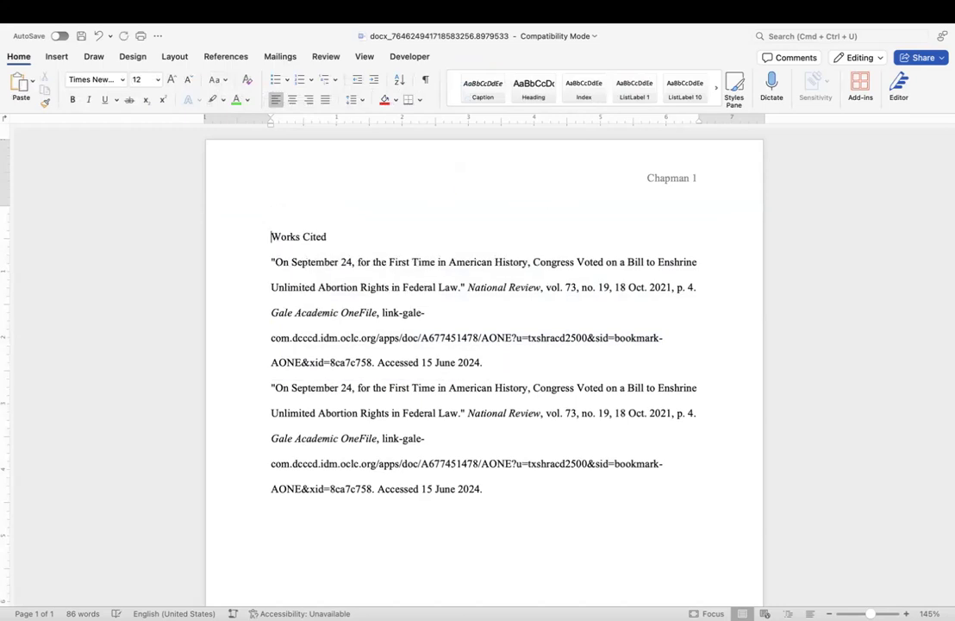
left_click(274, 212)
Set all the document's text to double line spacing with 0 pt before and after.
left_click_drag(267, 212, 495, 501)
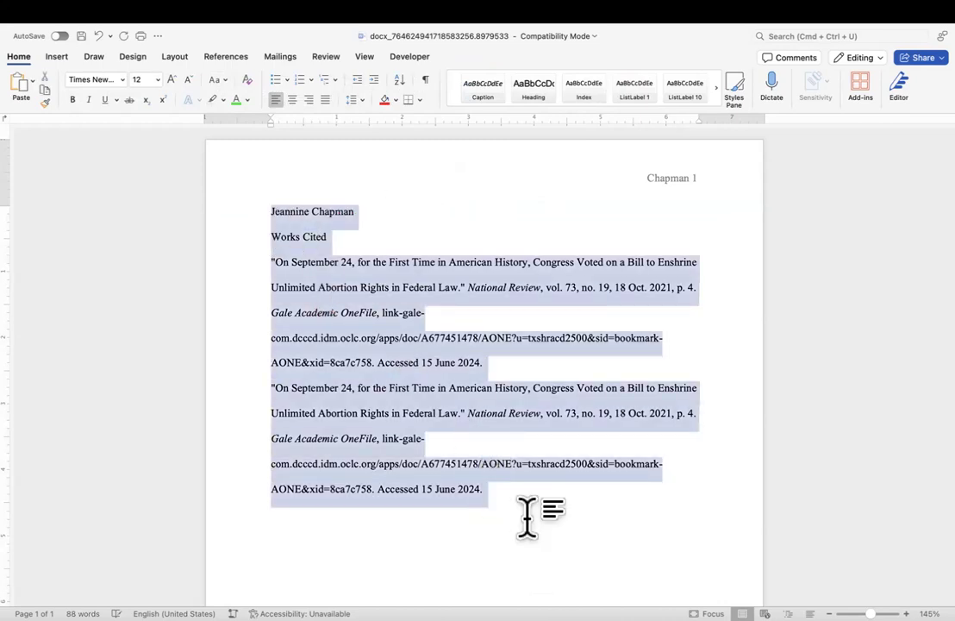
right_click(347, 348)
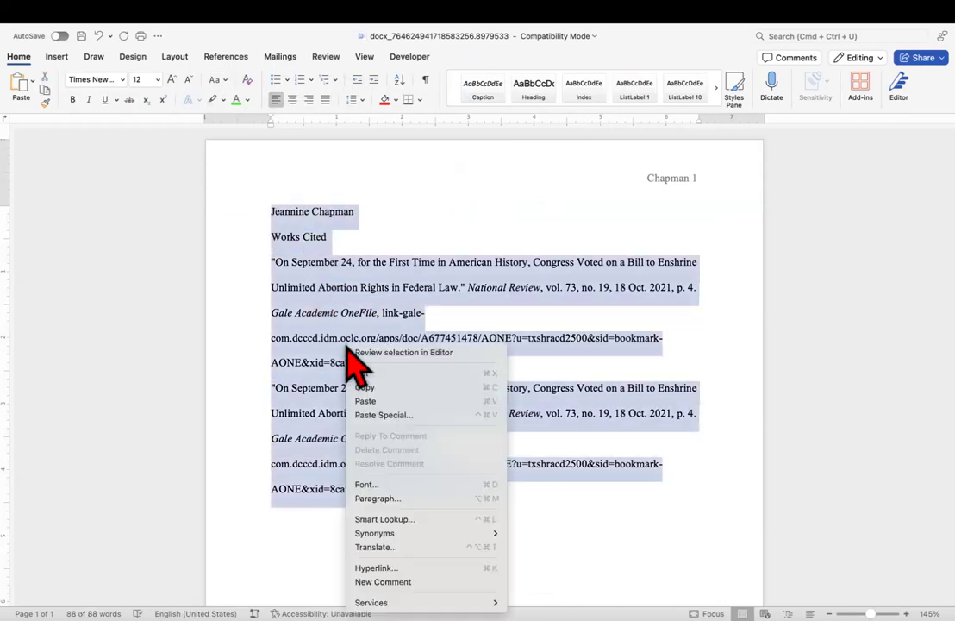
left_click(401, 500)
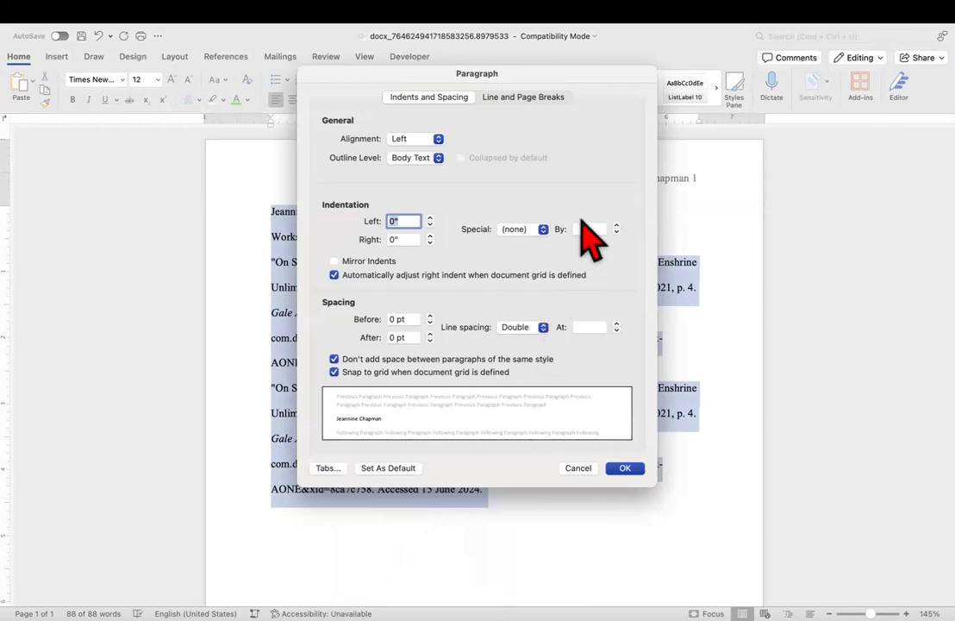
left_click(623, 468)
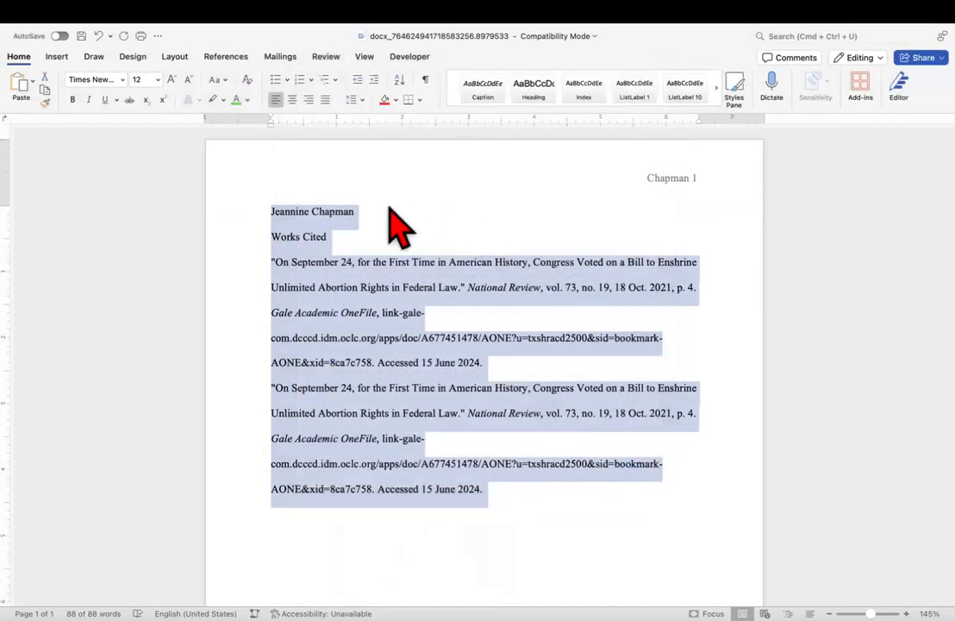
left_click(385, 205)
Add heading lines for the instructor's name, ENGL-1302.23201 and 18 June 2024, plus two blank lines.
key("Return")
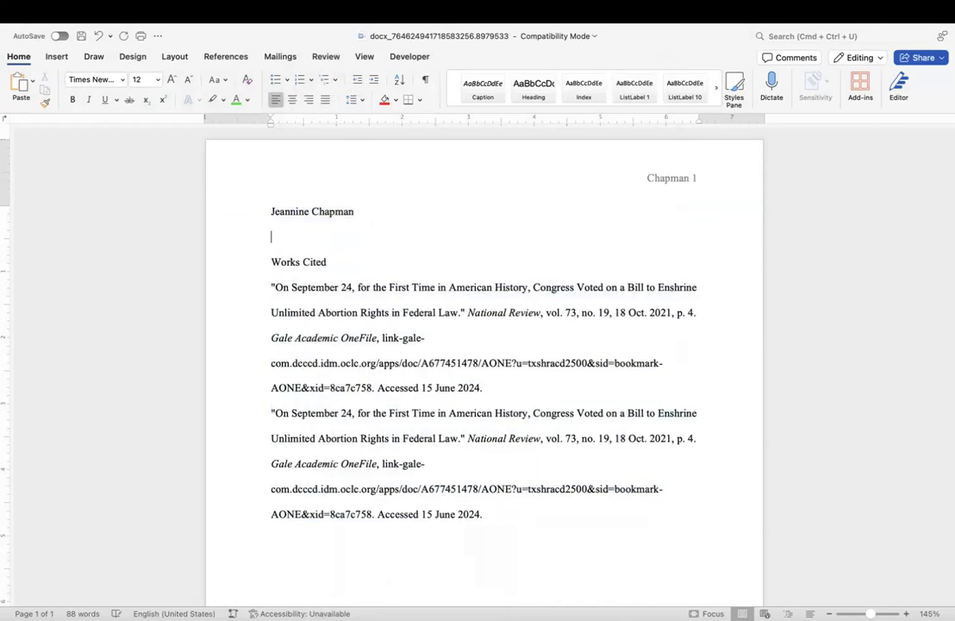
type("Professor Hollon")
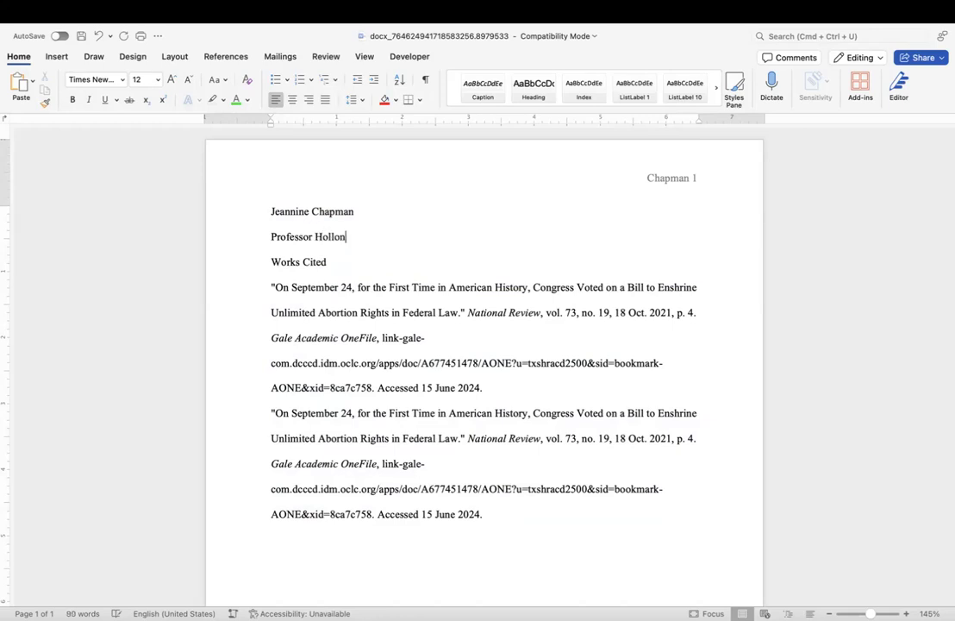
key("Return")
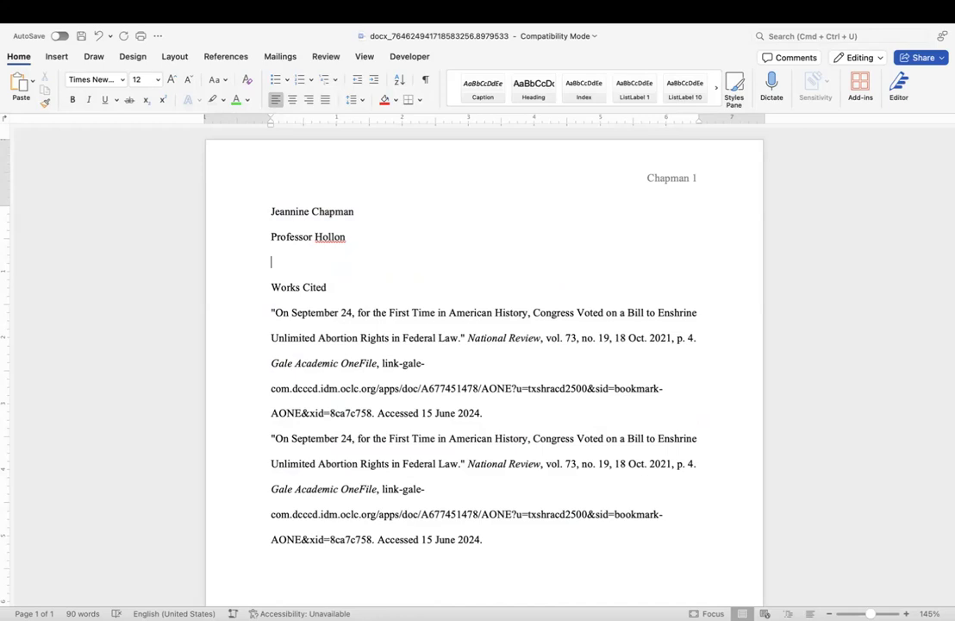
type("ENGL")
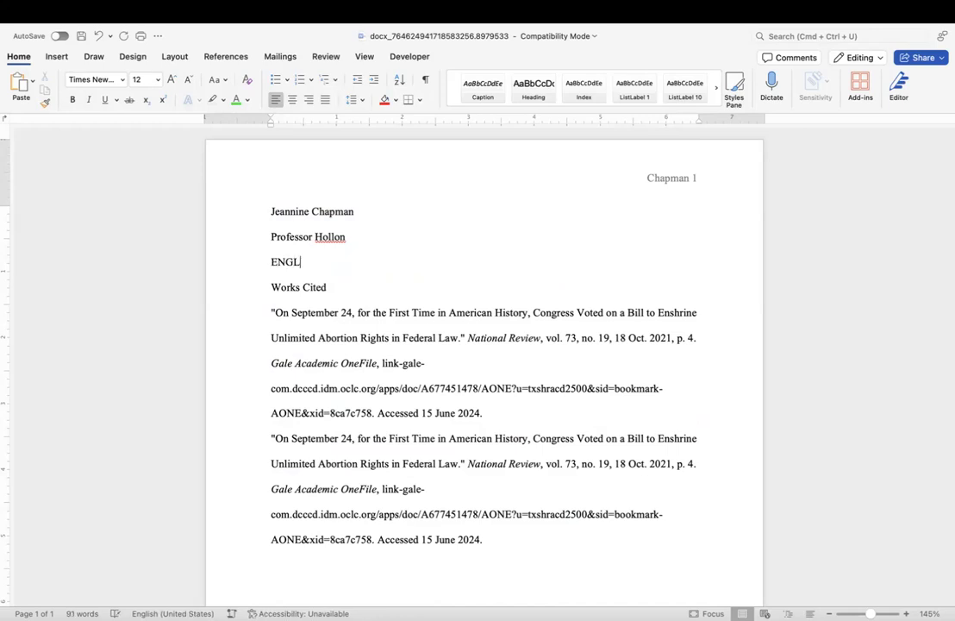
type("-1302.23201")
key("Return")
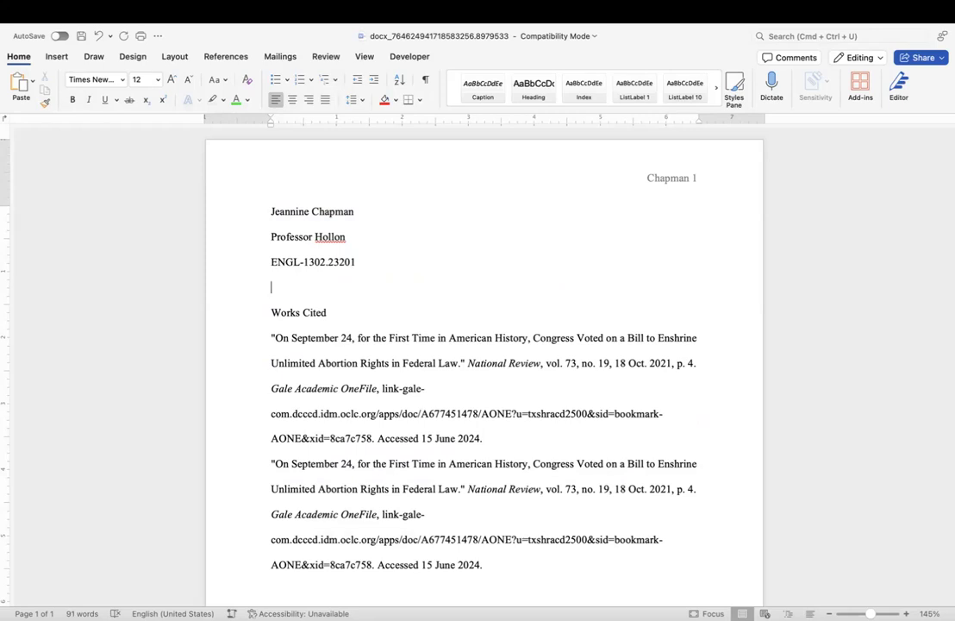
type("8 June ")
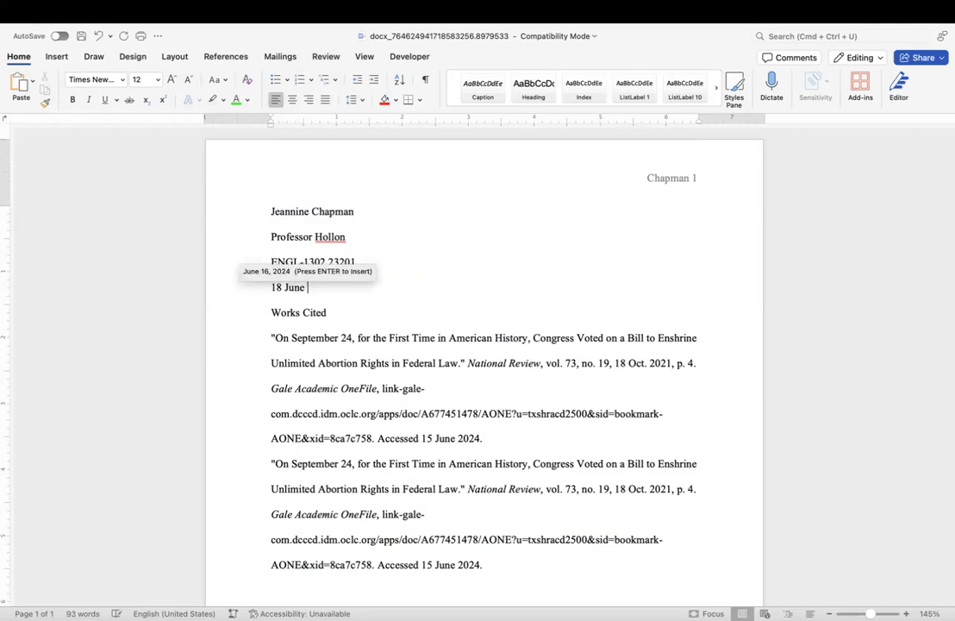
type("2024")
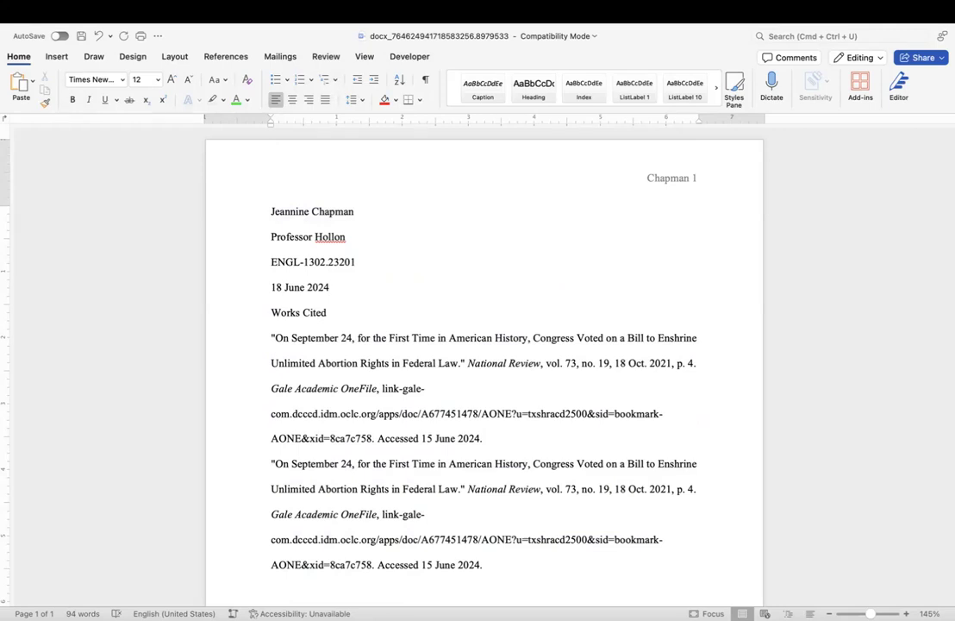
key("Return")
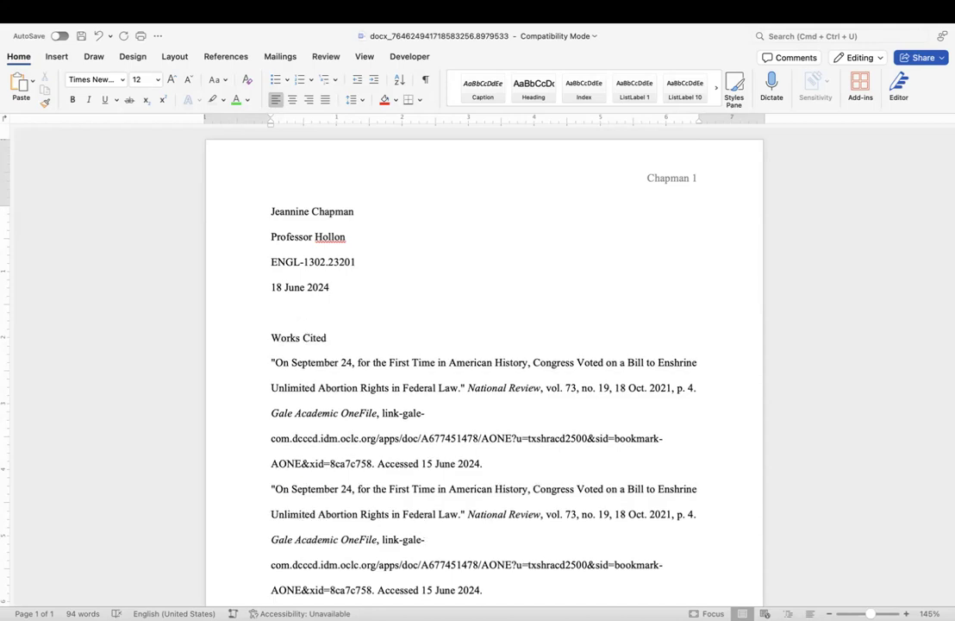
key("Return")
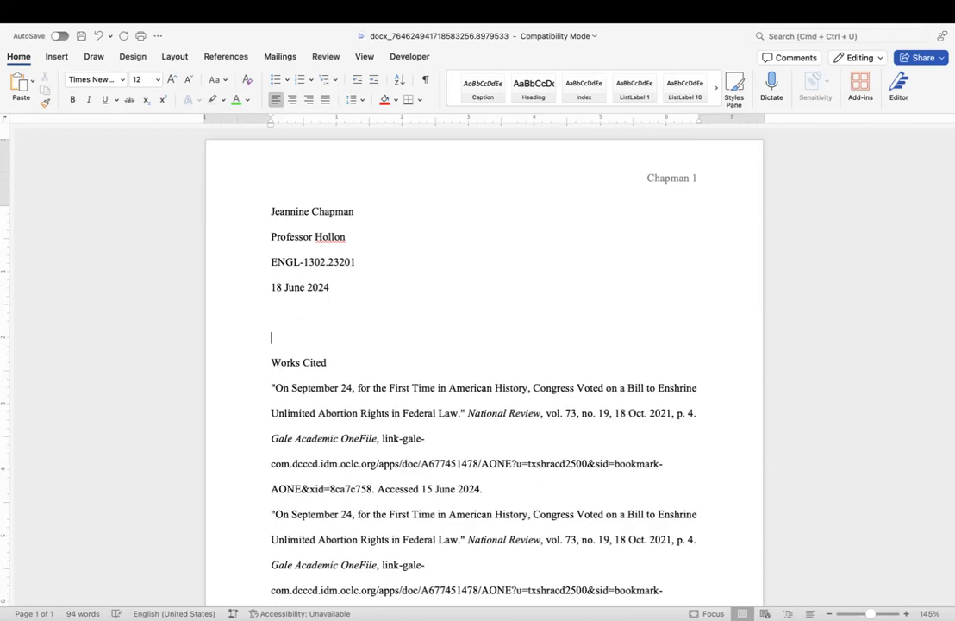
Type 'Research Question: Should Roe v. Wade be codified?' on the blank line above Works Cited.
type("Research Question: Should Roe v. Wade be codi")
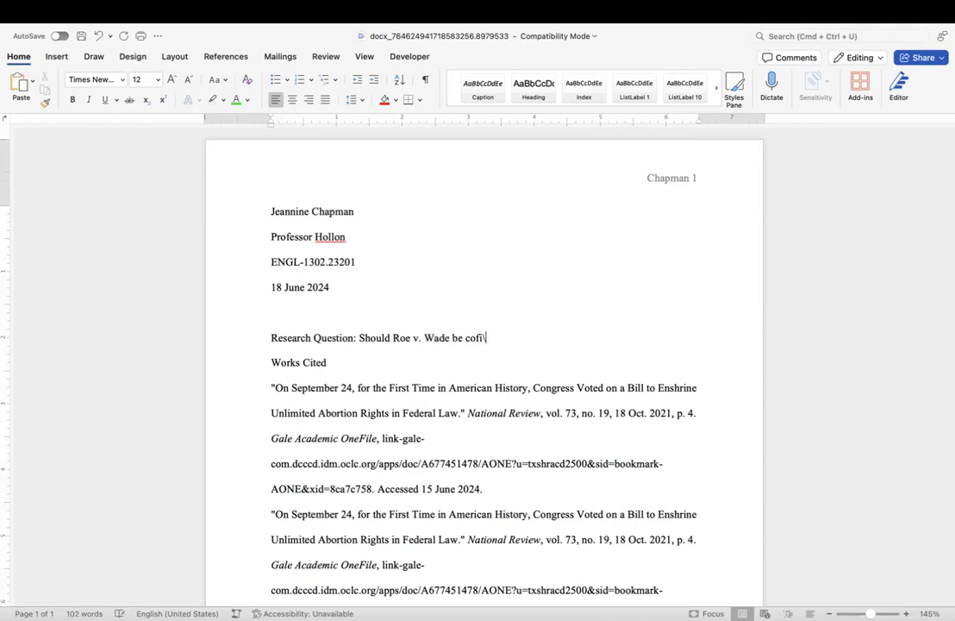
type("dified?")
Add the line 'Thesis Statement: Roe v. Wade should and could be codifed' below the research question.
key("Return")
type("This")
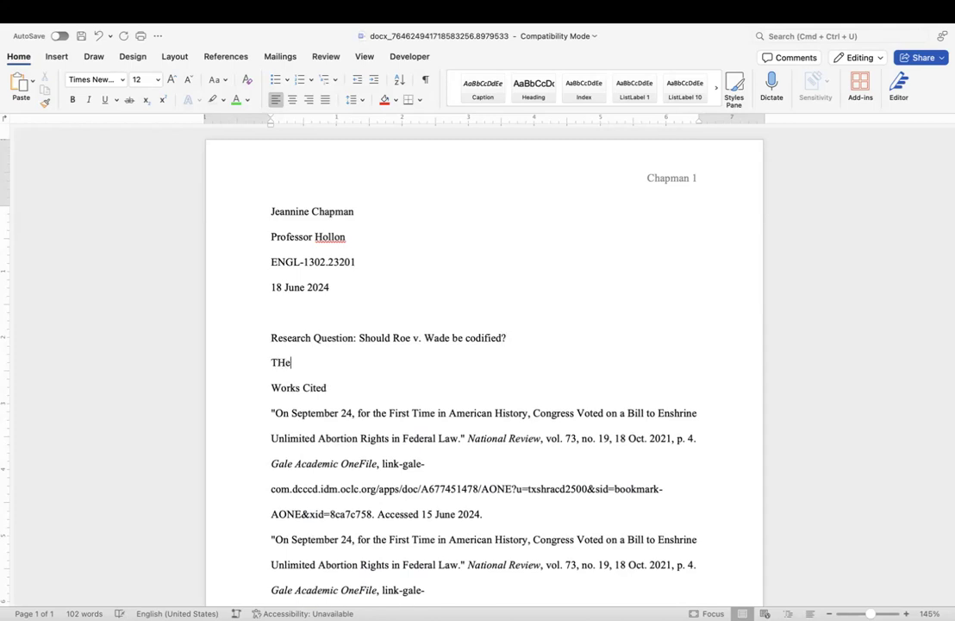
key("BackSpace")
key("BackSpace")
key("BackSpace")
type("hesis Sta")
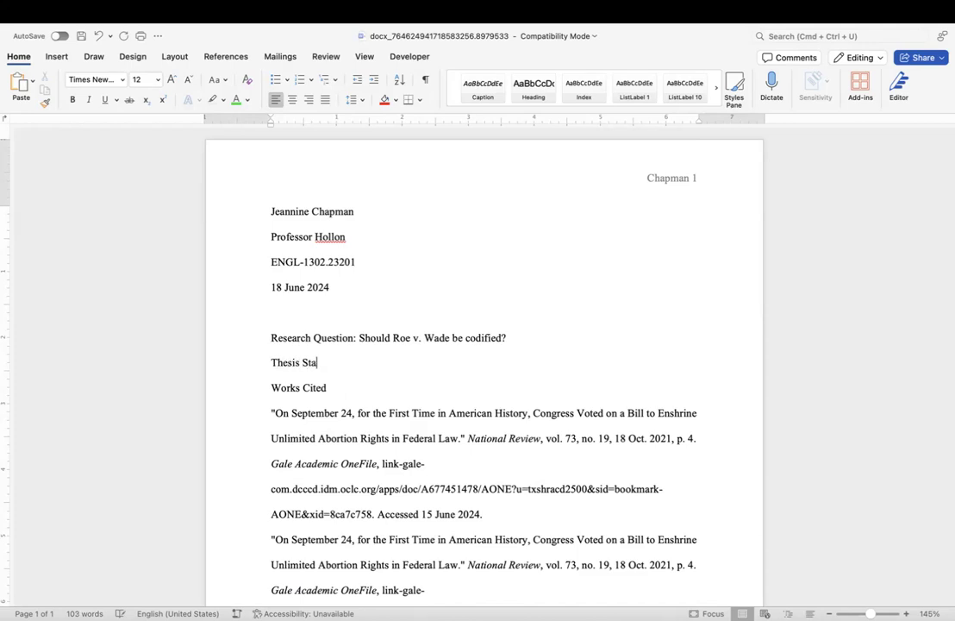
type("tement: Roe v. Wad")
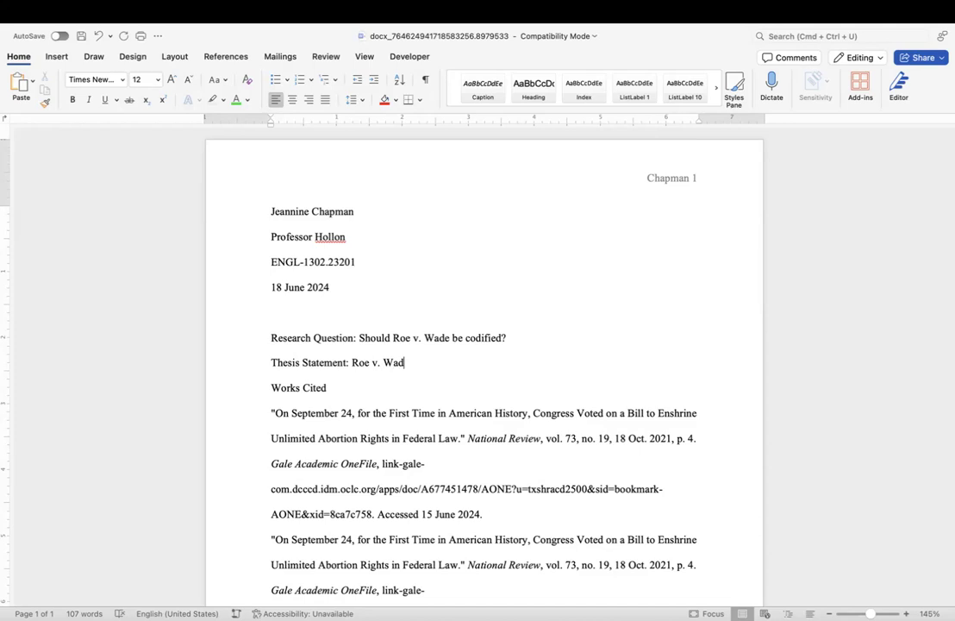
type("e should an d")
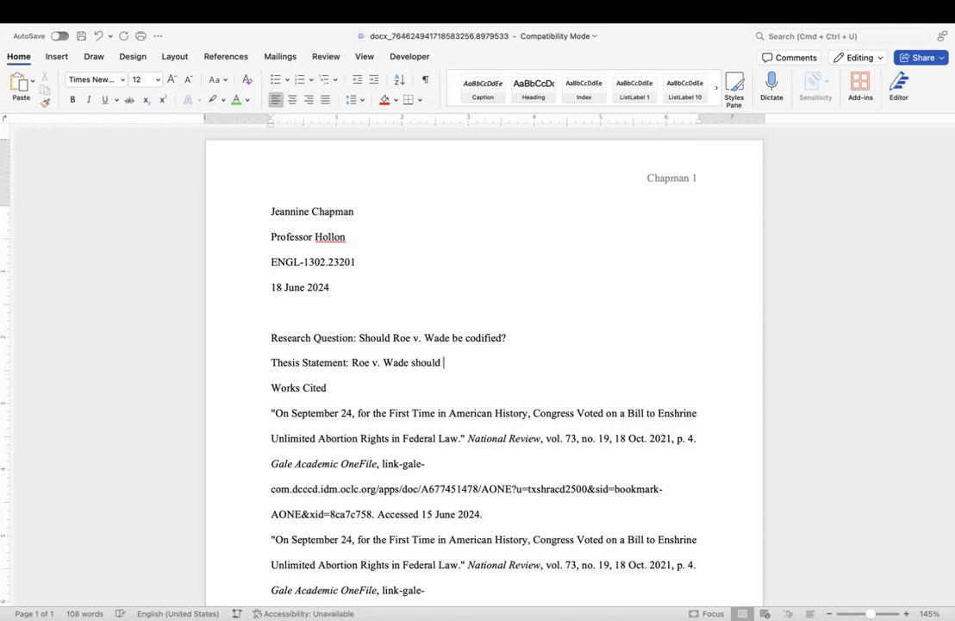
key("BackSpace")
key("BackSpace")
key("BackSpace")
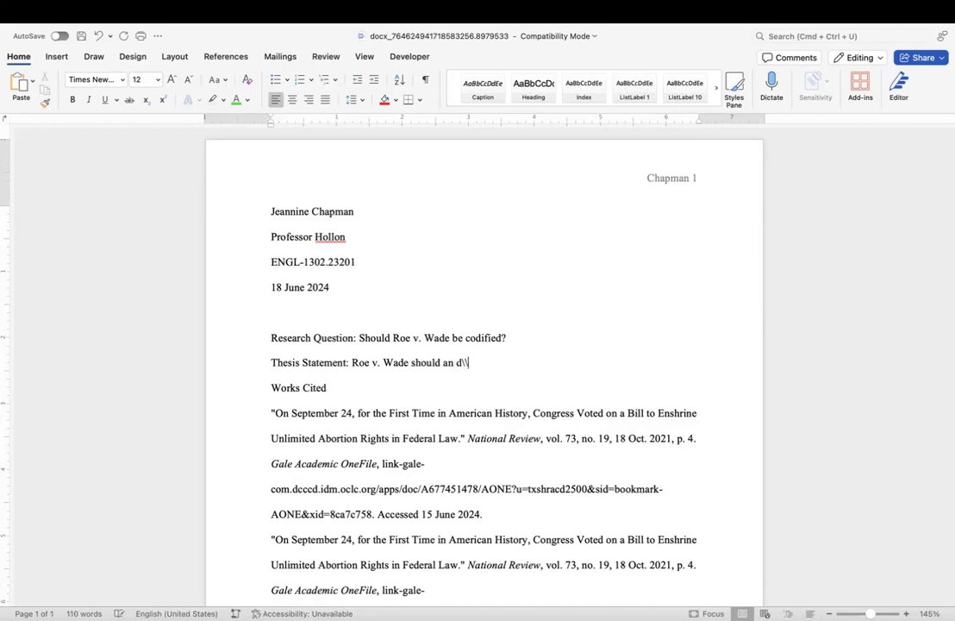
type("d could")
type("be codifed")
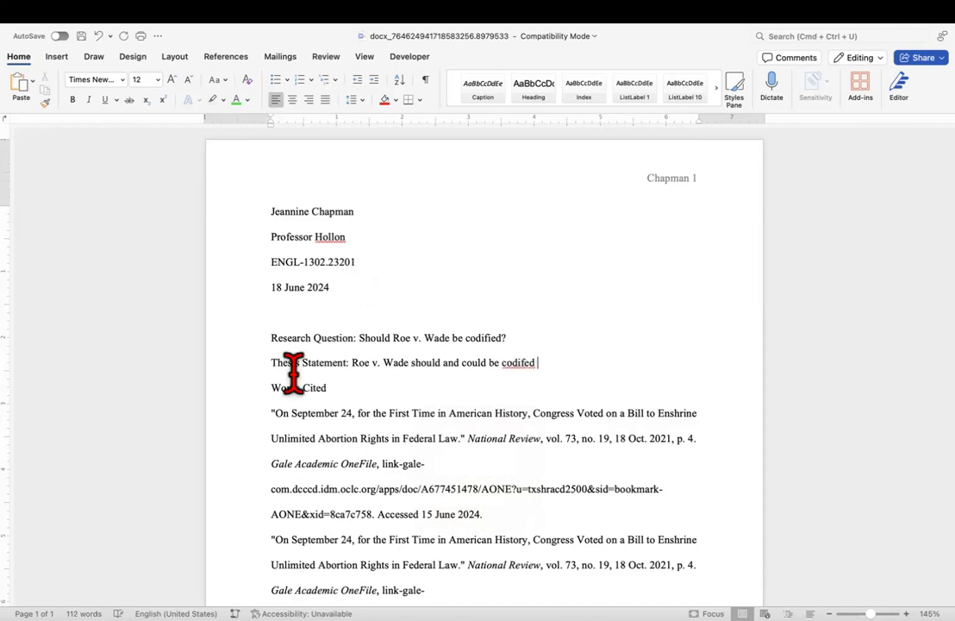
mouse_move(223, 601)
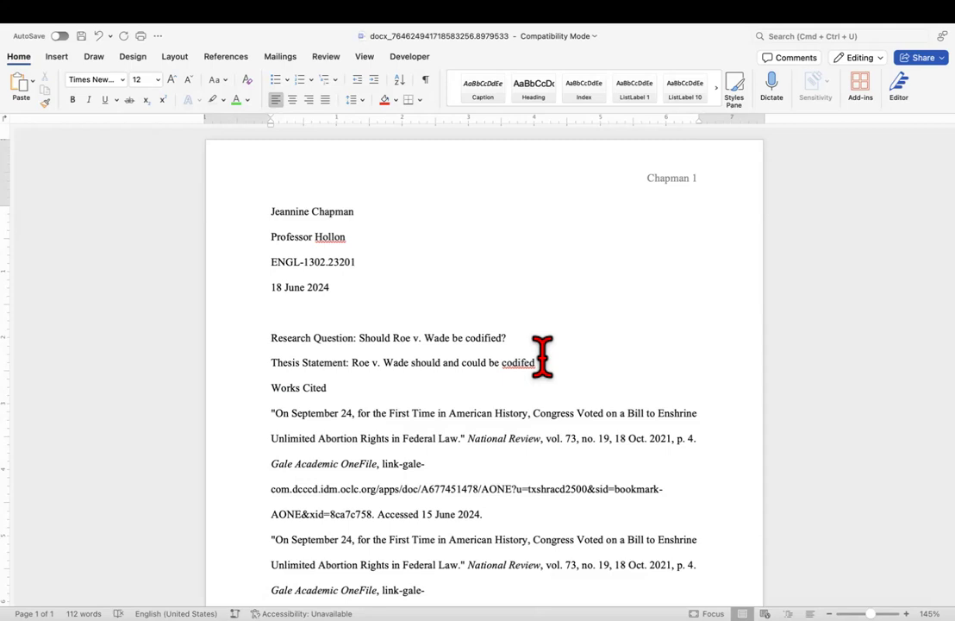
Type and center the title 'Codifying Roe v. Wade', then delete the 'Works Cited' heading.
key("Return")
key("Return")
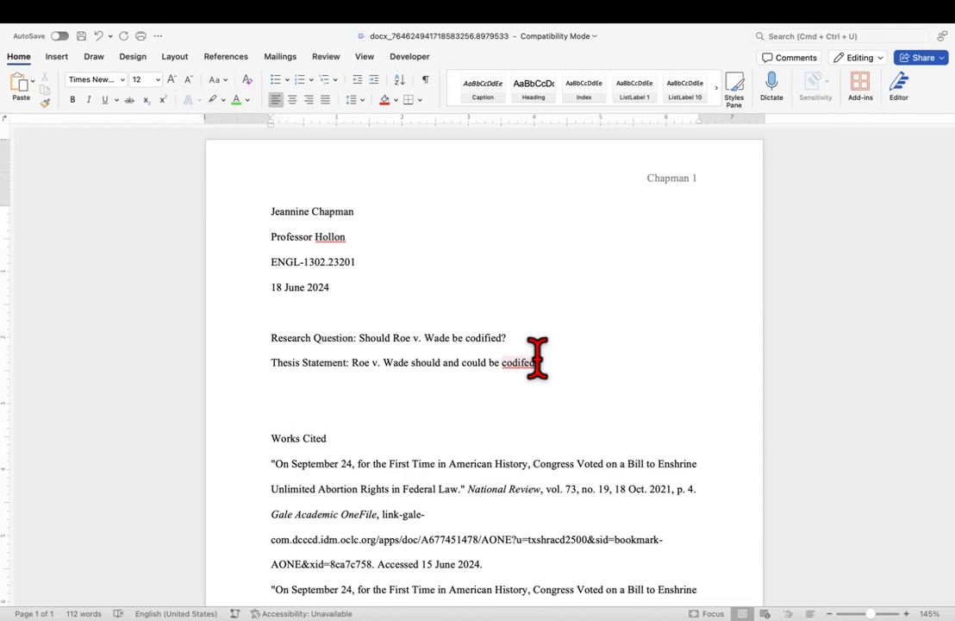
type("Codifying Roe V")
key("BackSpace")
type("v. Wade")
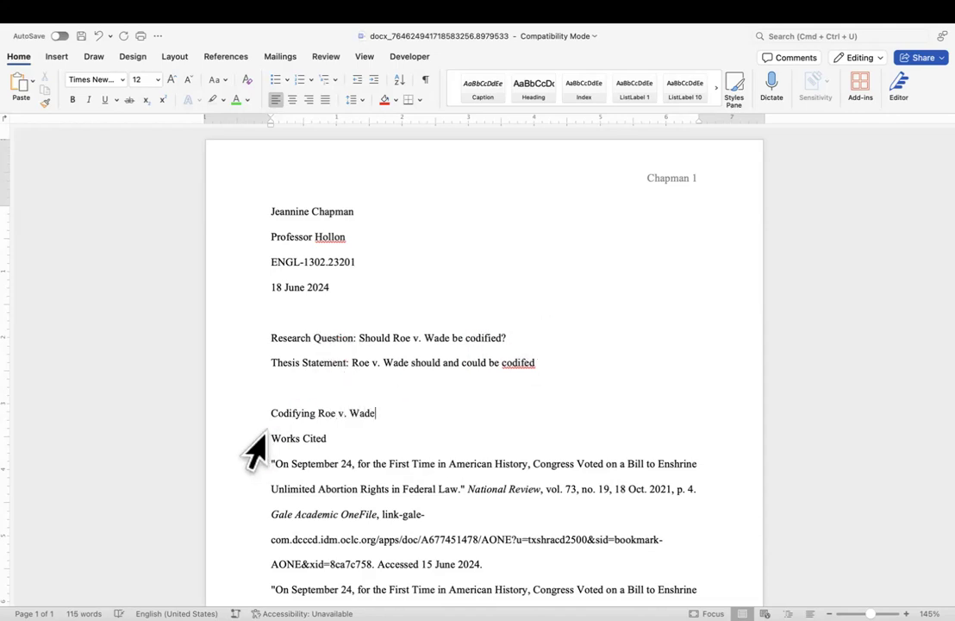
left_click(273, 413)
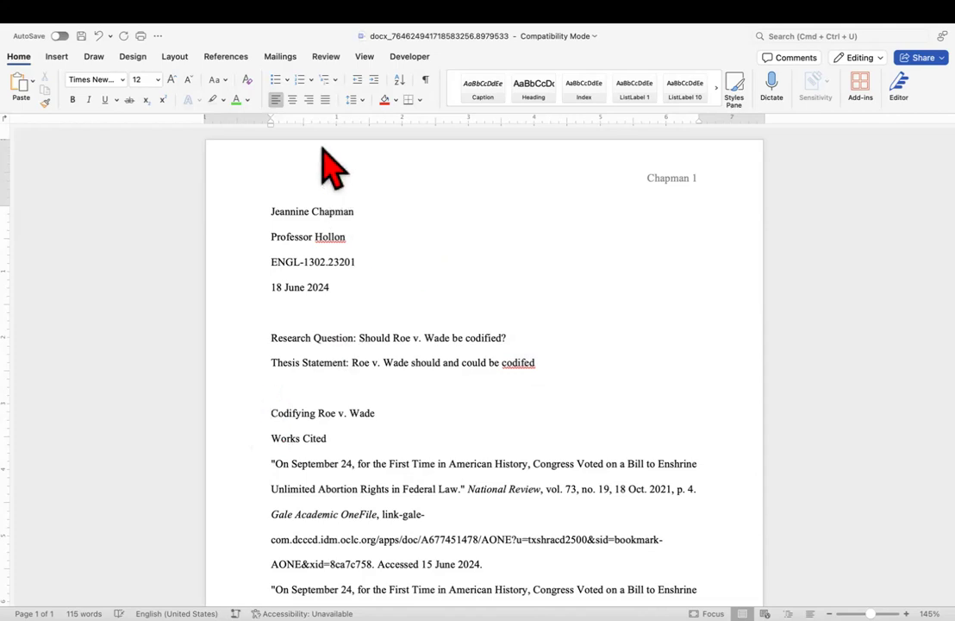
left_click(292, 100)
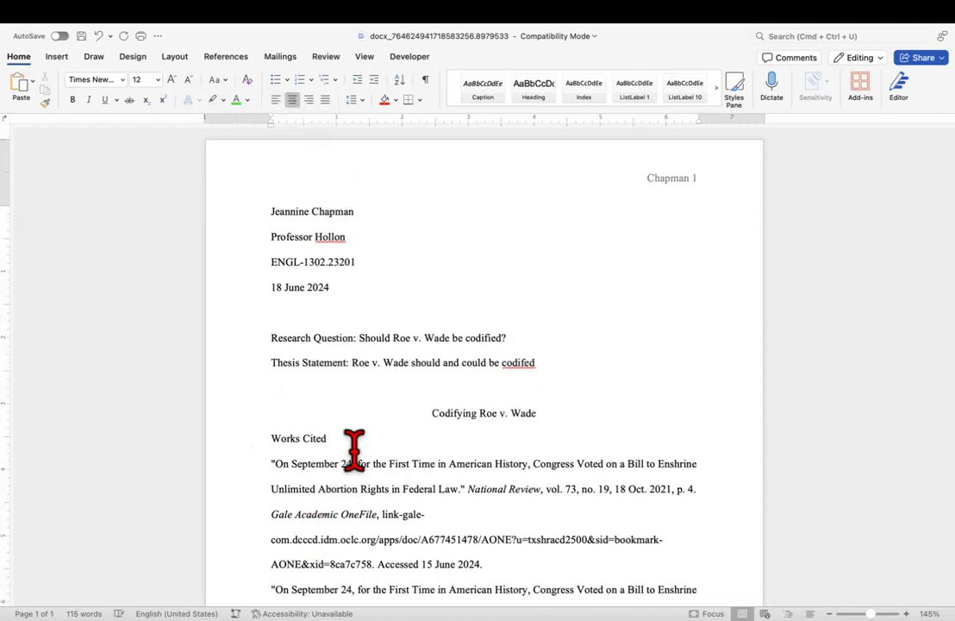
left_click_drag(354, 442, 287, 430)
key("BackSpace")
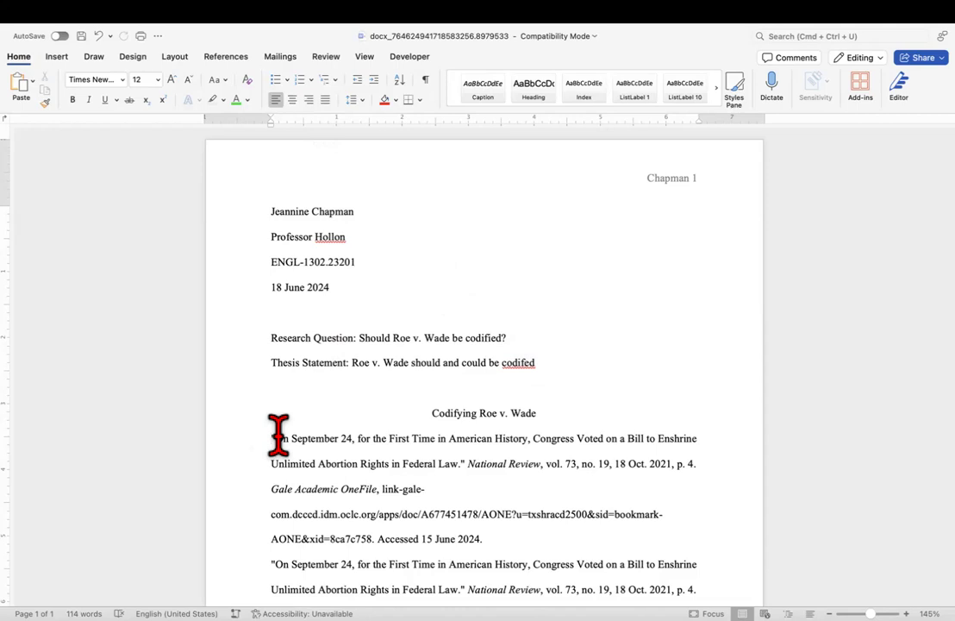
Select the two magazine-article citations beneath the 'Codifying Roe v. Wade' title.
left_click_drag(271, 212, 357, 213)
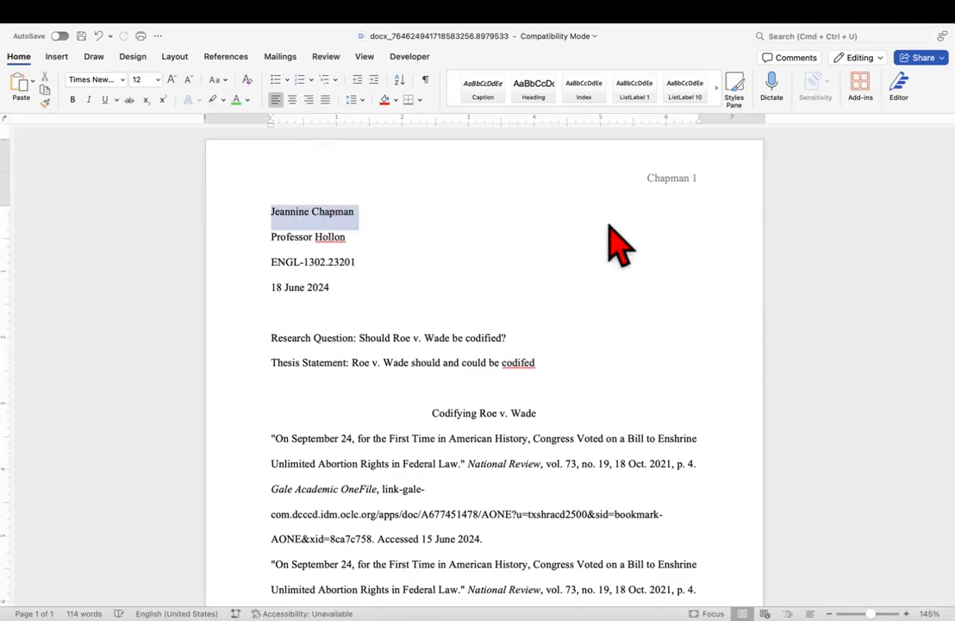
left_click(651, 181)
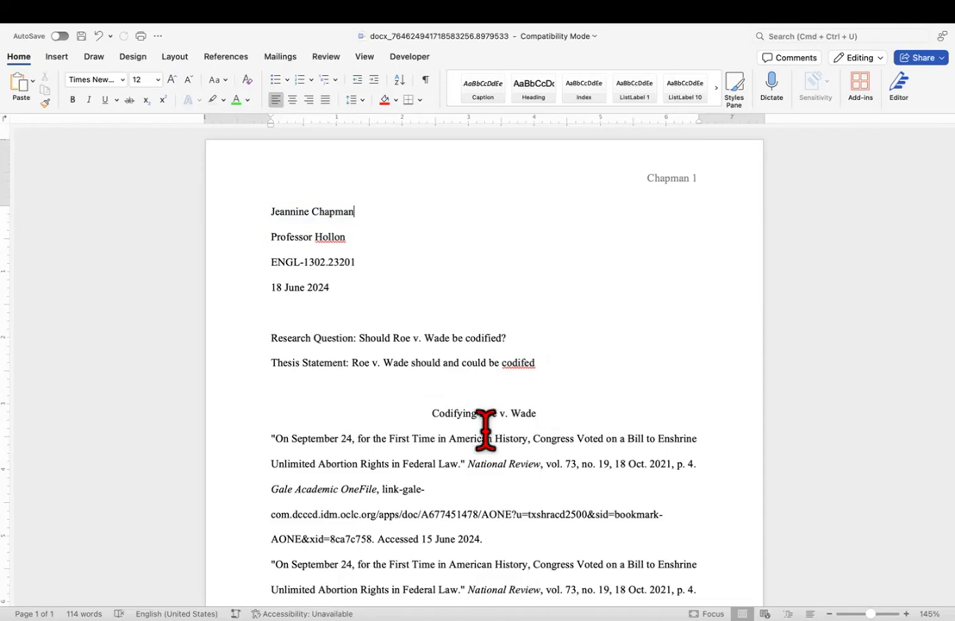
scroll(485, 429, "down", 2)
scroll(485, 428, "down", 4)
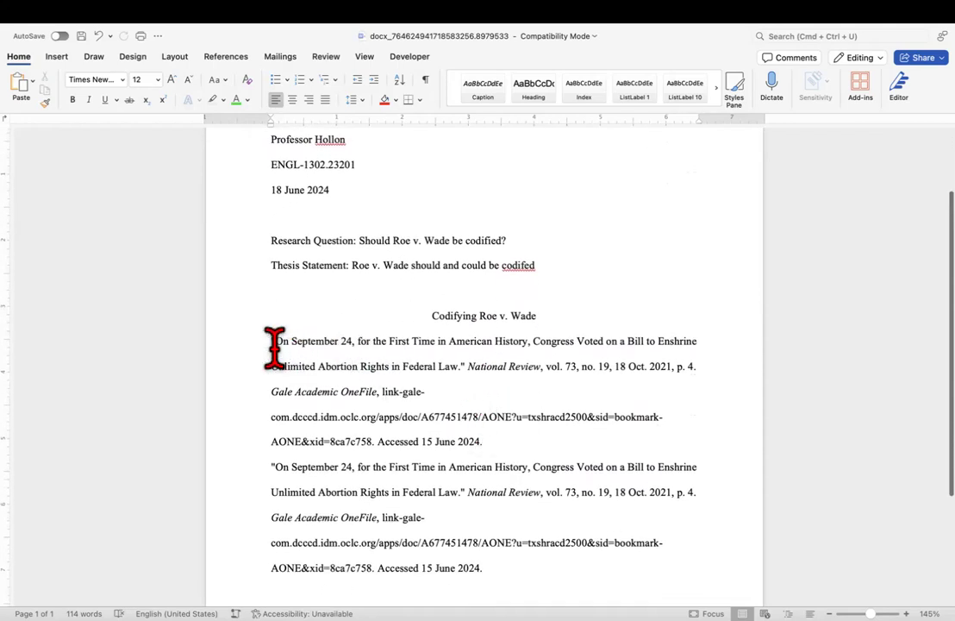
left_click_drag(271, 341, 488, 574)
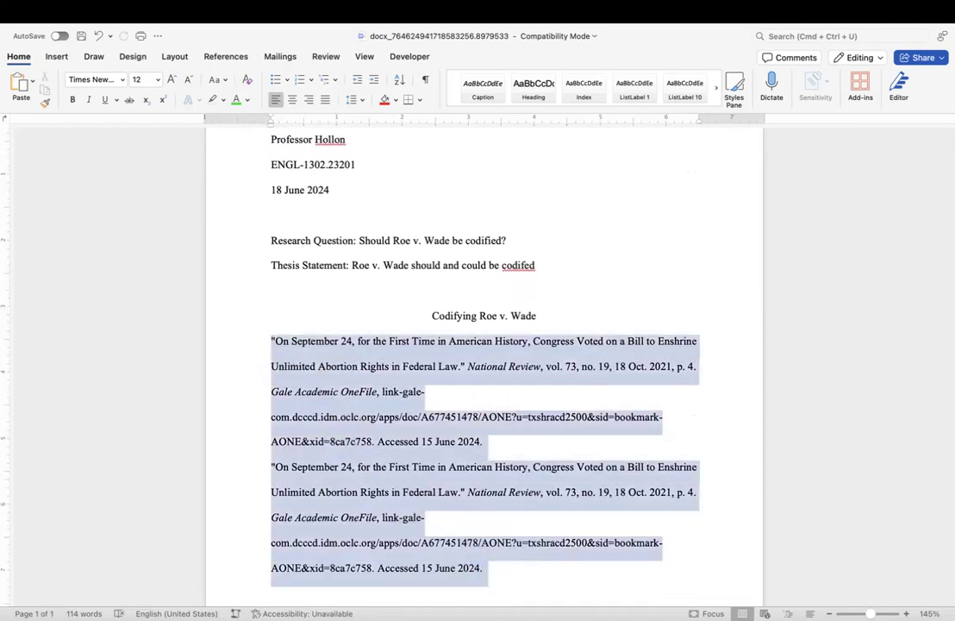
scroll(483, 362, "down", 10)
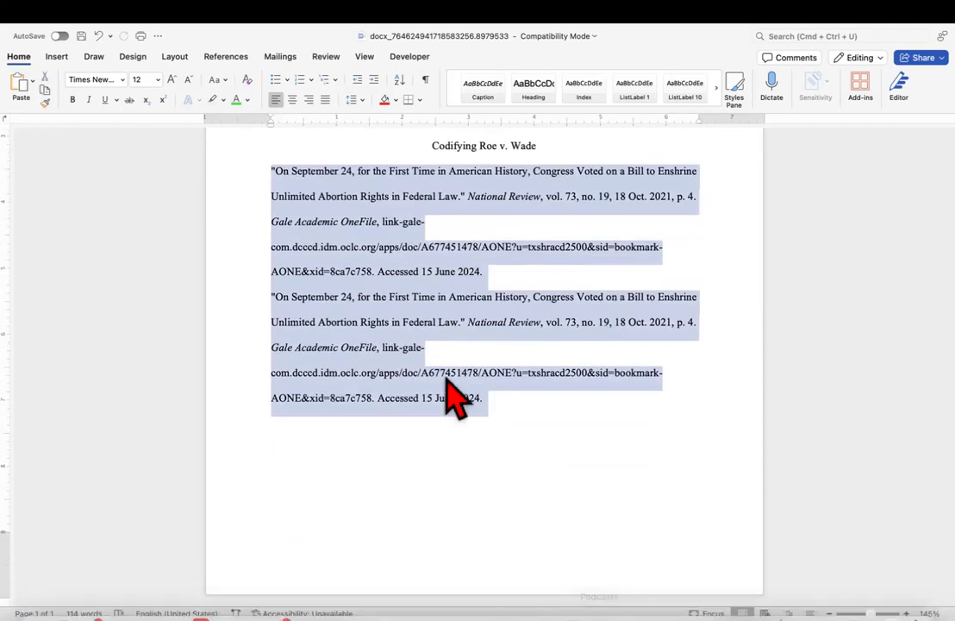
Set Special indentation to Hanging by 0.5" for both selected citations in Paragraph settings.
right_click(318, 290)
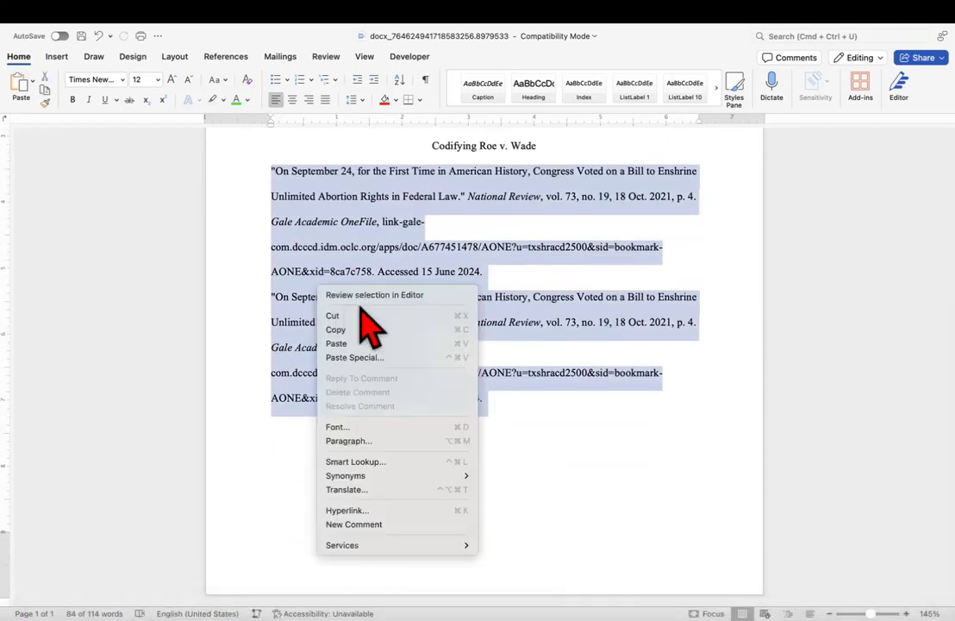
left_click(340, 441)
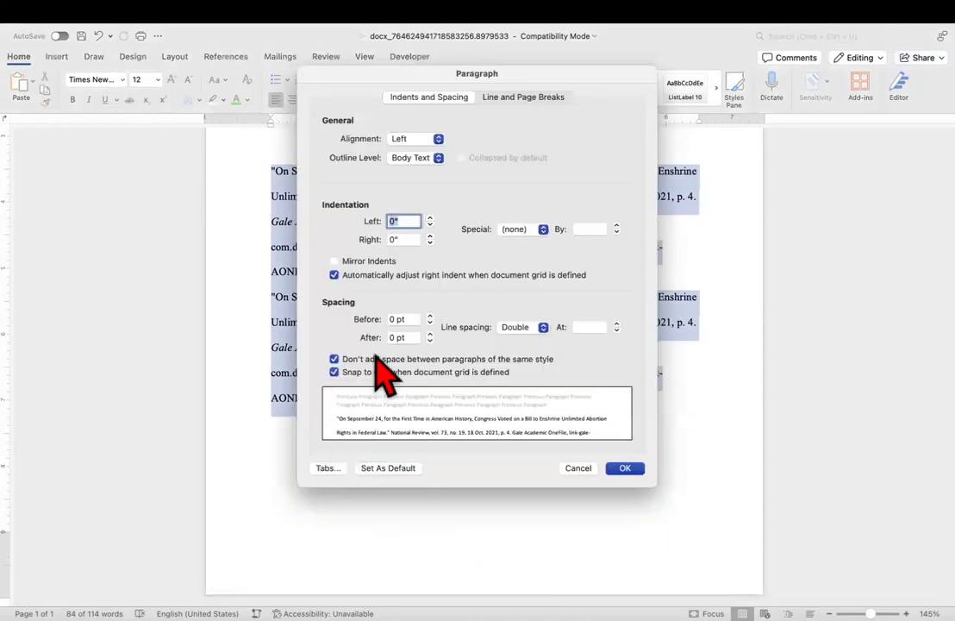
left_click(542, 229)
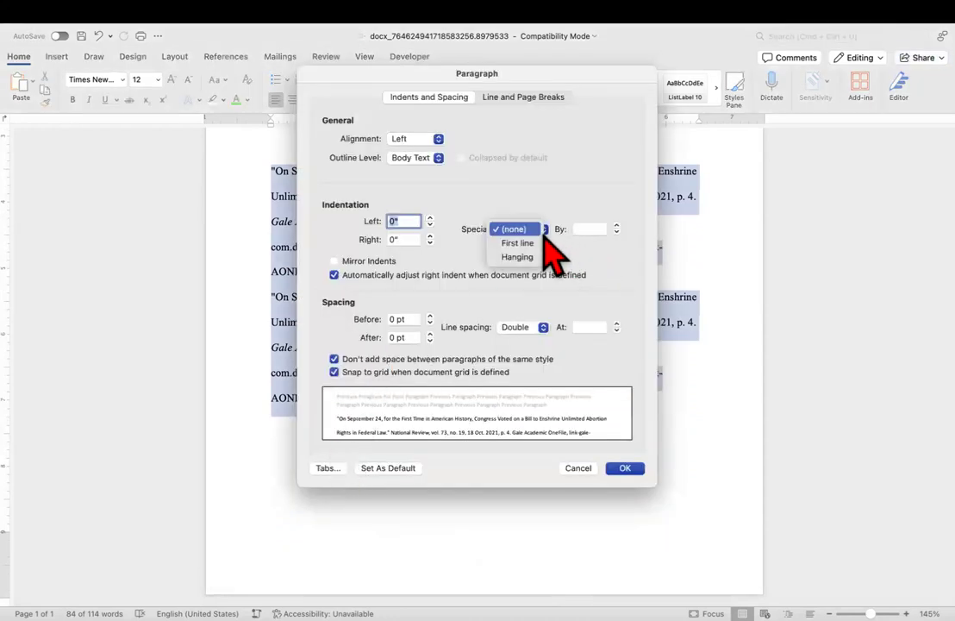
left_click(531, 258)
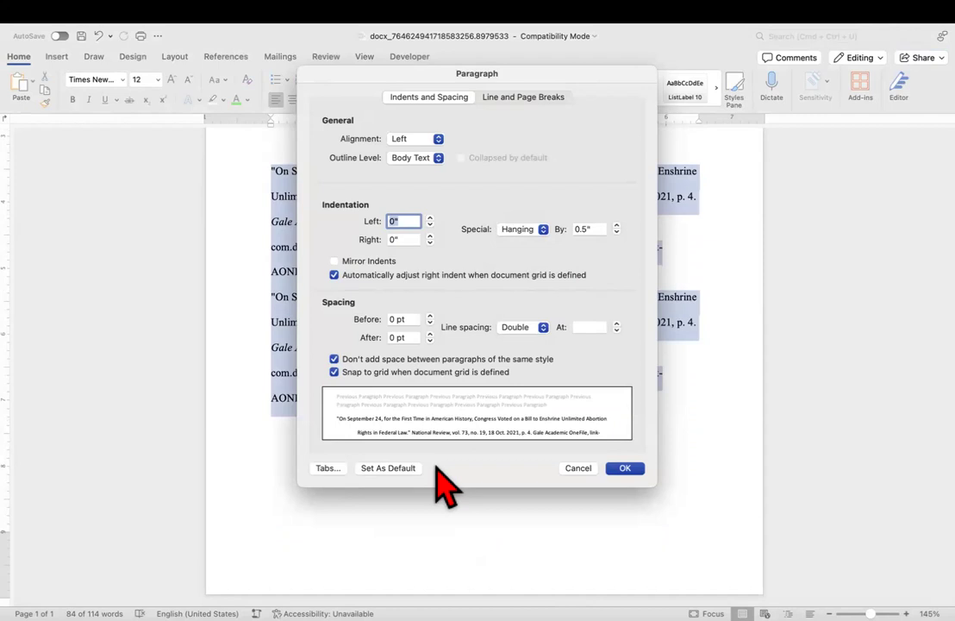
left_click(625, 468)
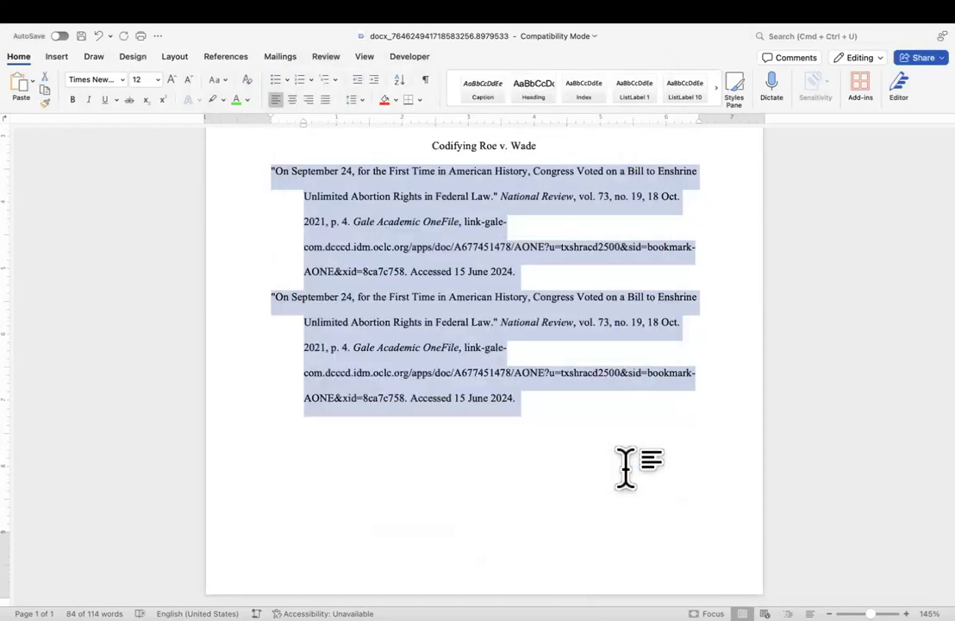
left_click(625, 469)
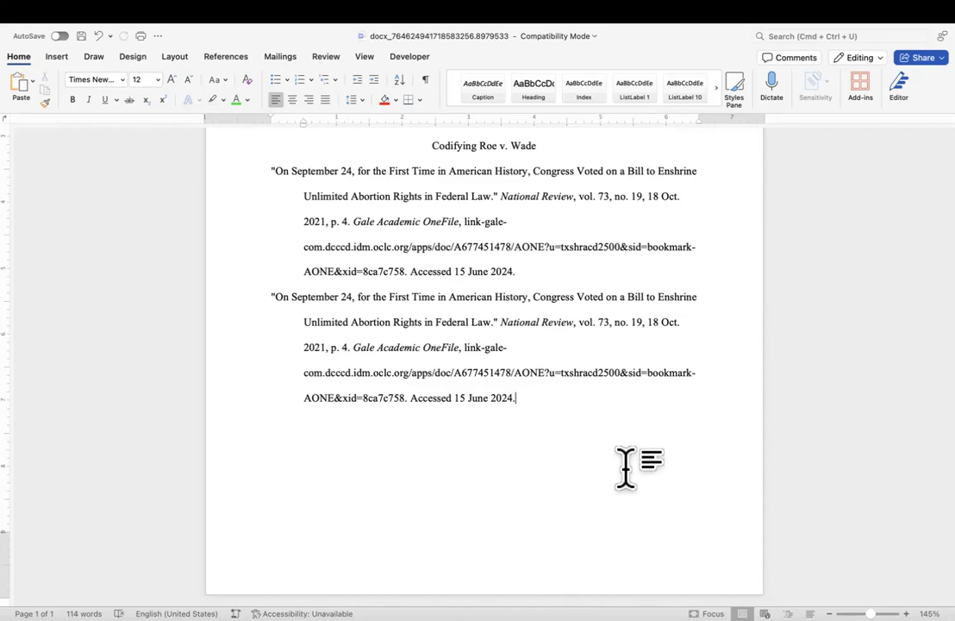
left_click_drag(543, 380, 268, 302)
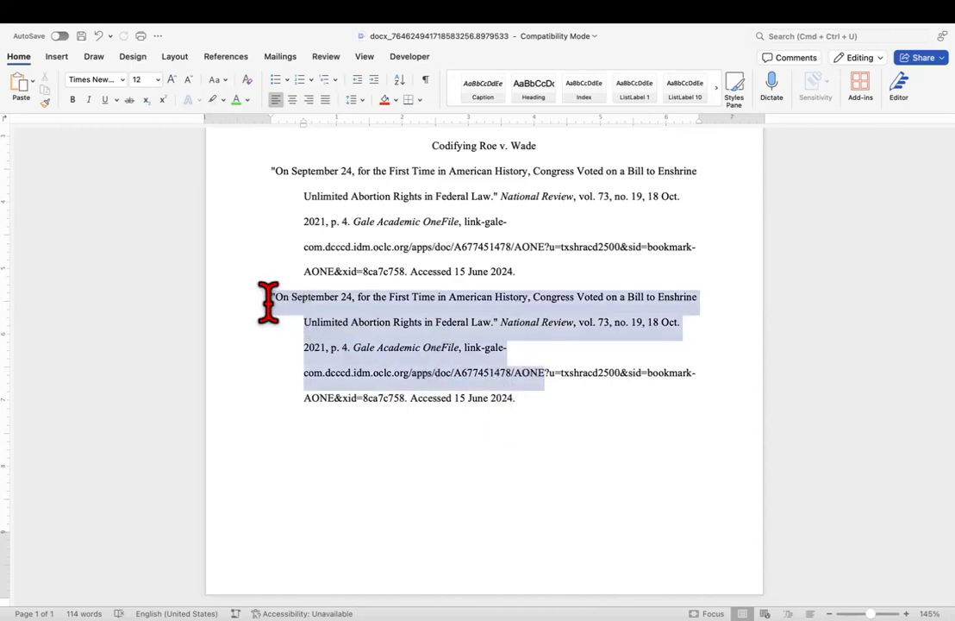
left_click_drag(514, 401, 267, 307)
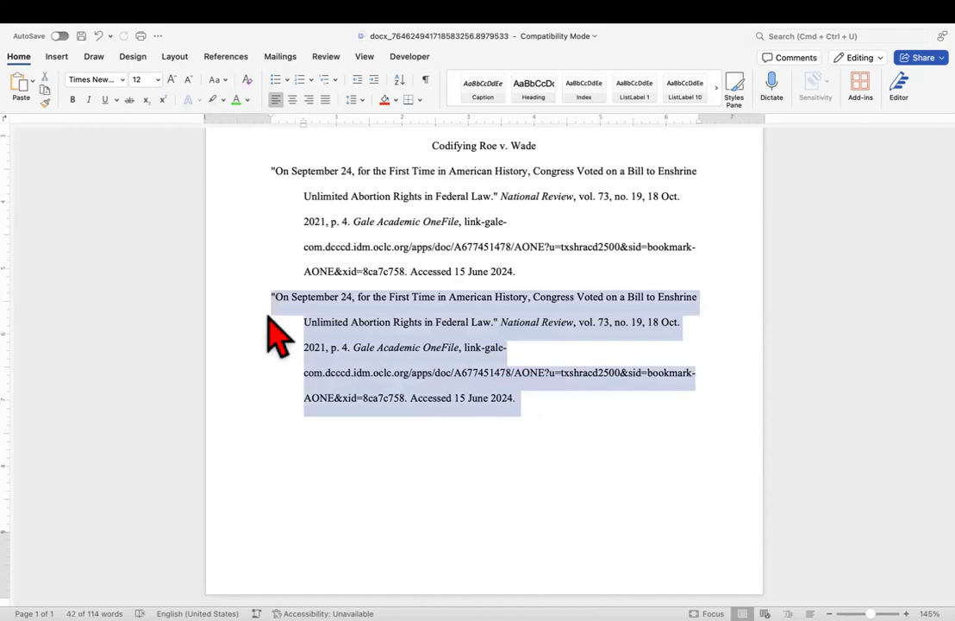
left_click(356, 388)
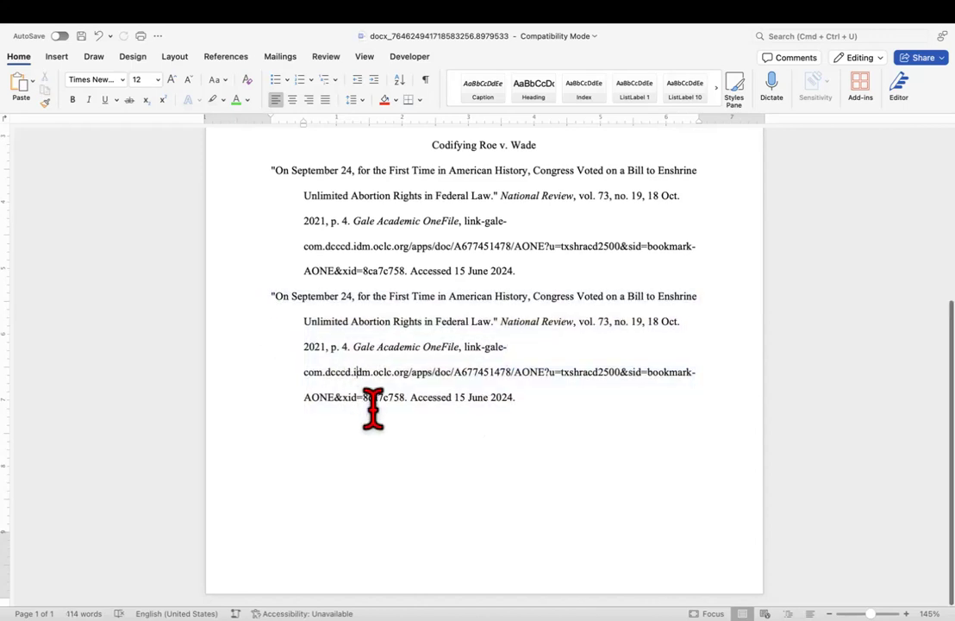
left_click(523, 271)
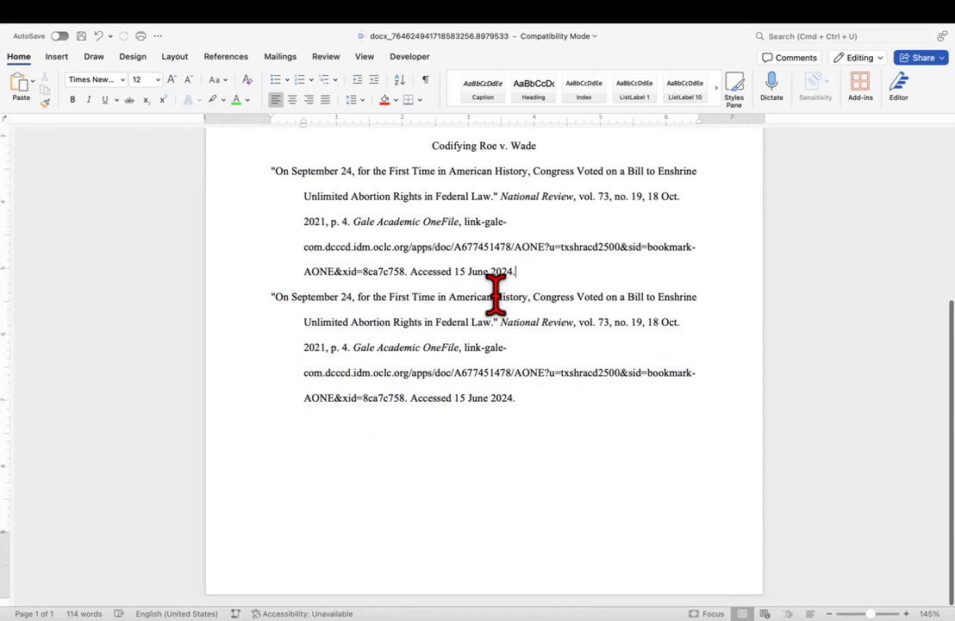
left_click(356, 272)
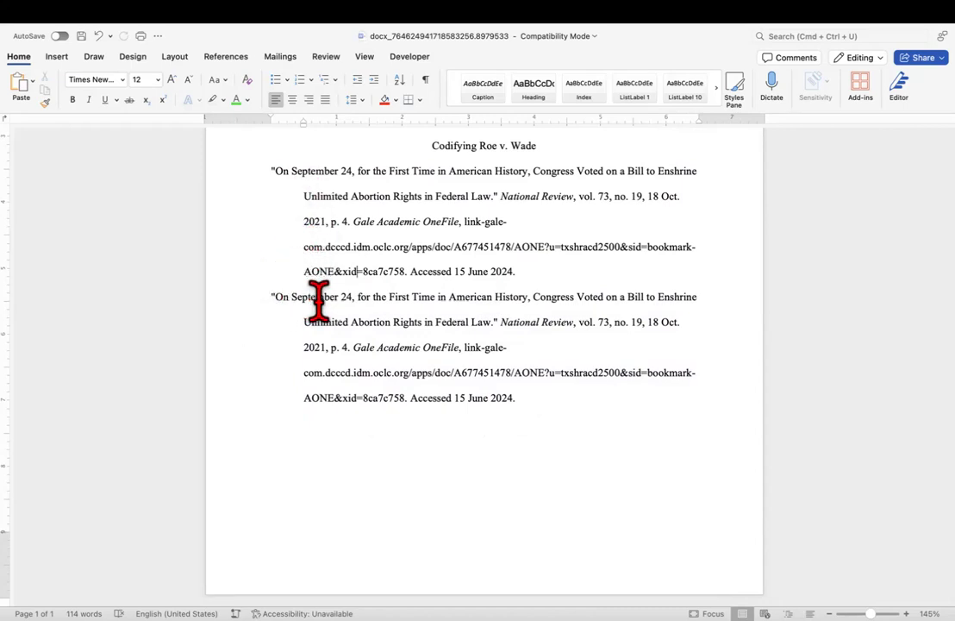
scroll(431, 367, "down", 1)
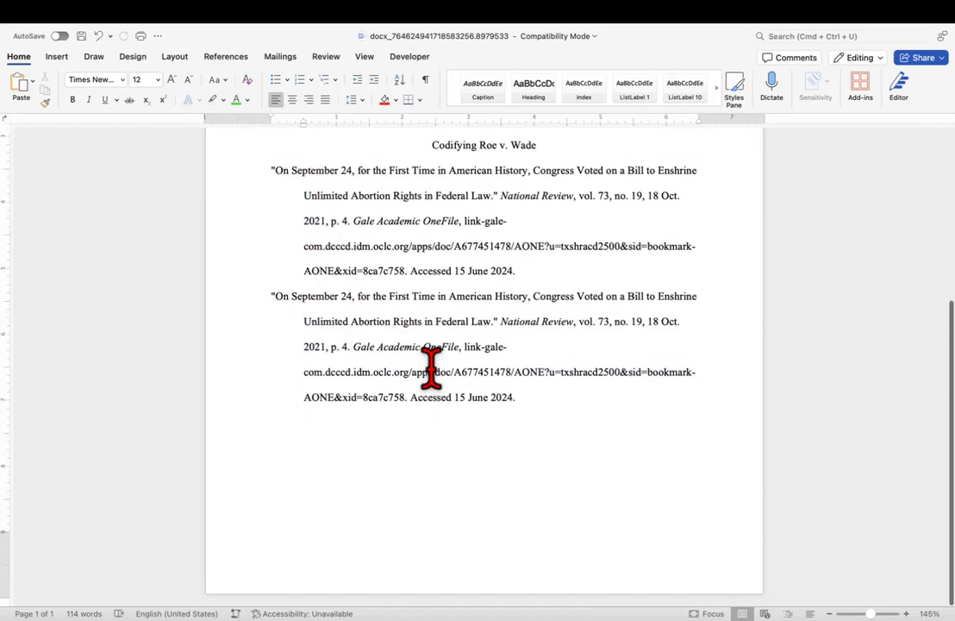
scroll(432, 367, "up", 3)
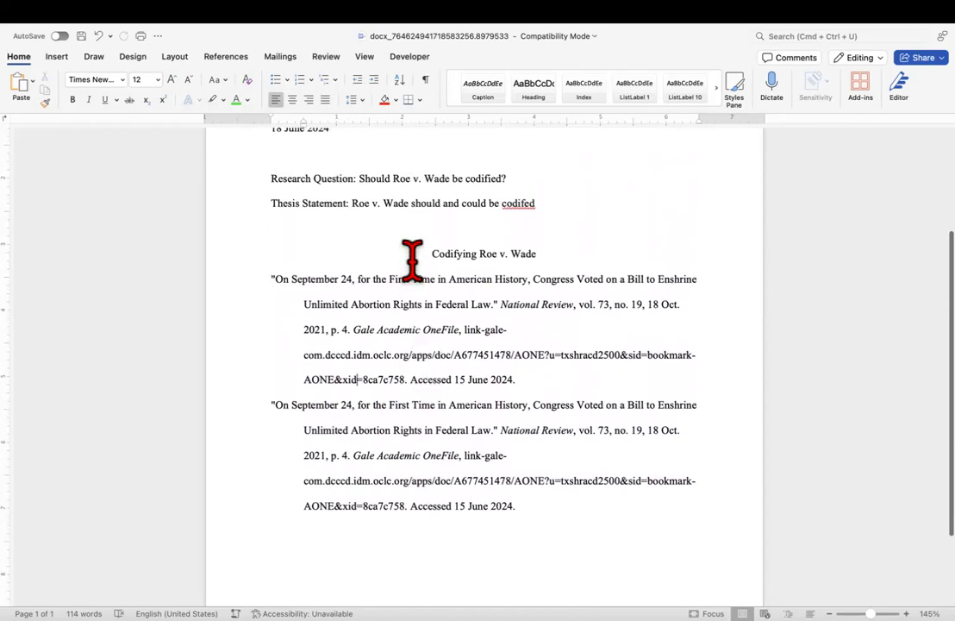
scroll(416, 255, "up", 3)
left_click(306, 242)
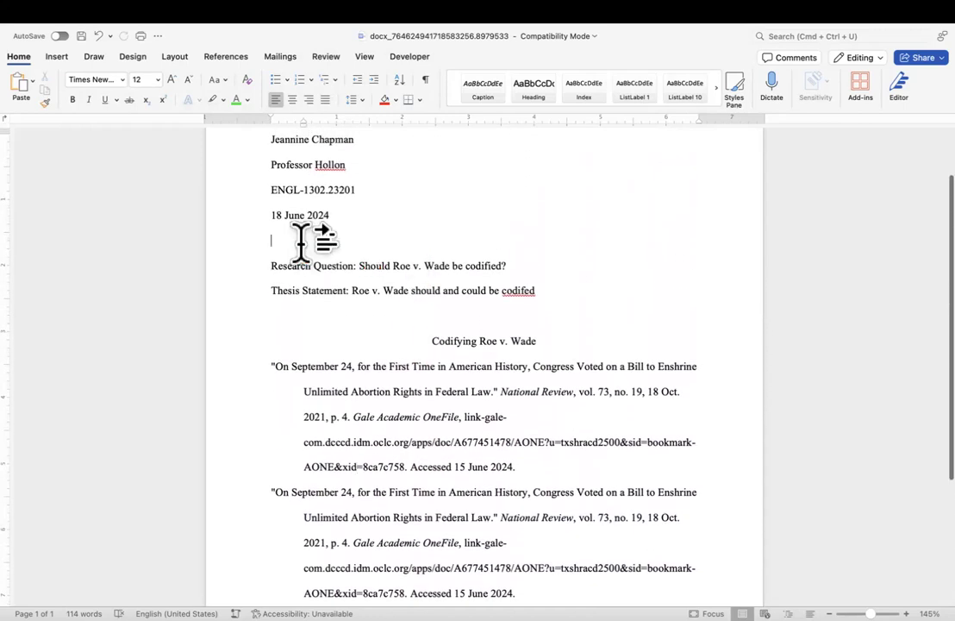
left_click(286, 219)
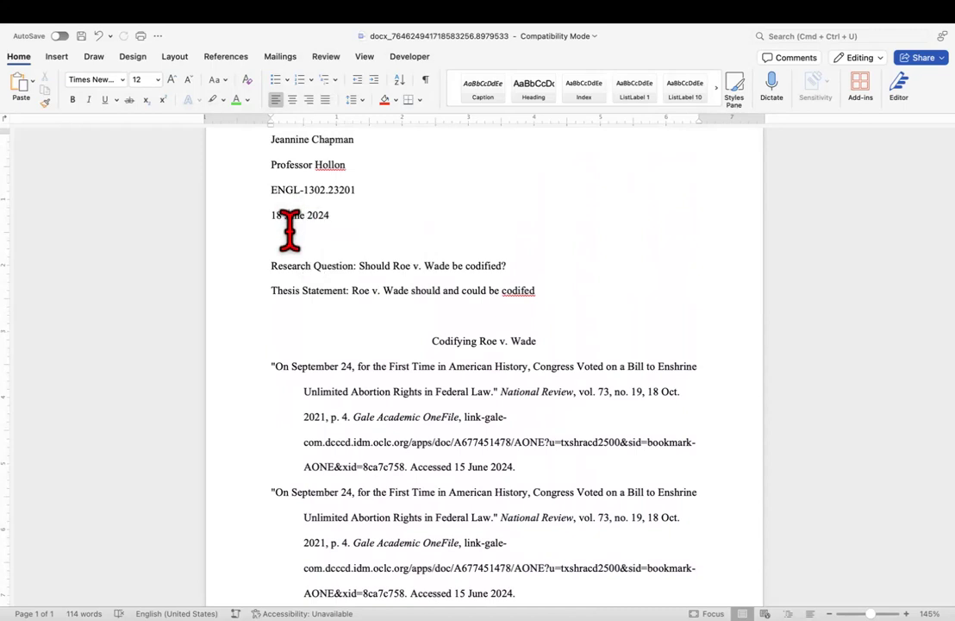
left_click(307, 317)
scroll(282, 366, "up", 2)
scroll(282, 366, "down", 4)
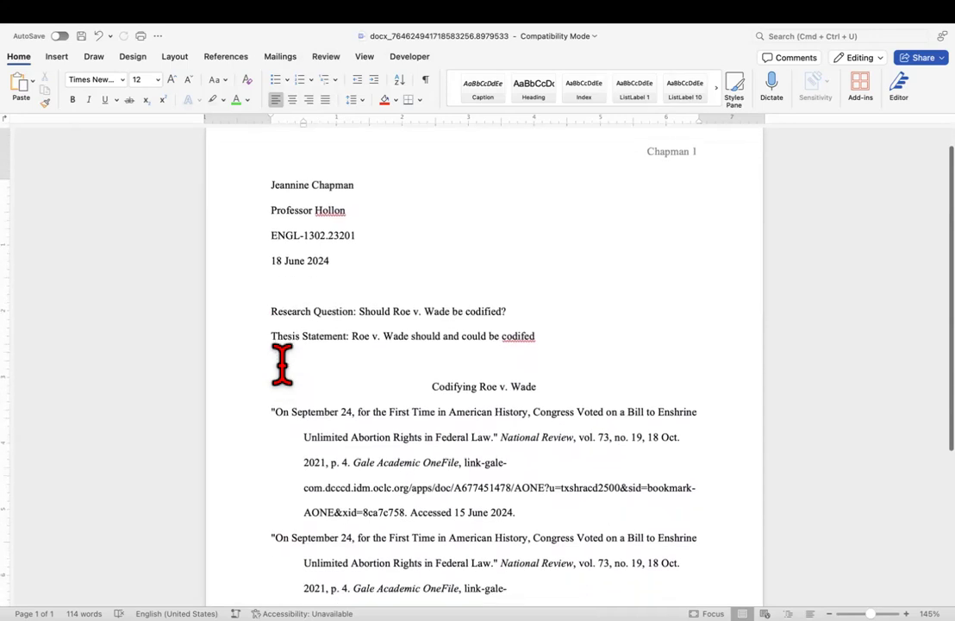
scroll(282, 365, "down", 2)
scroll(282, 365, "up", 4)
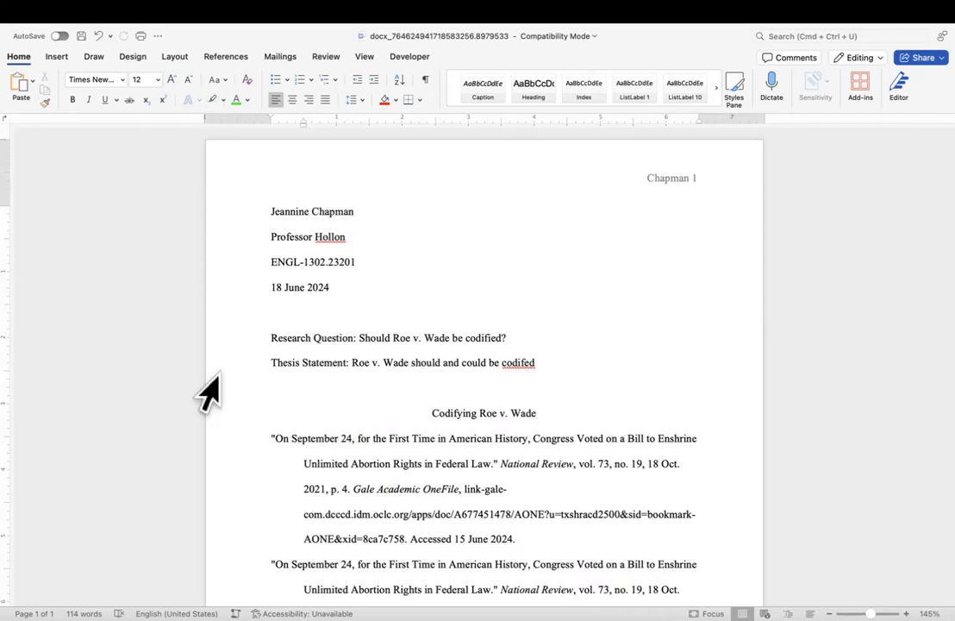
left_click_drag(250, 418, 345, 547)
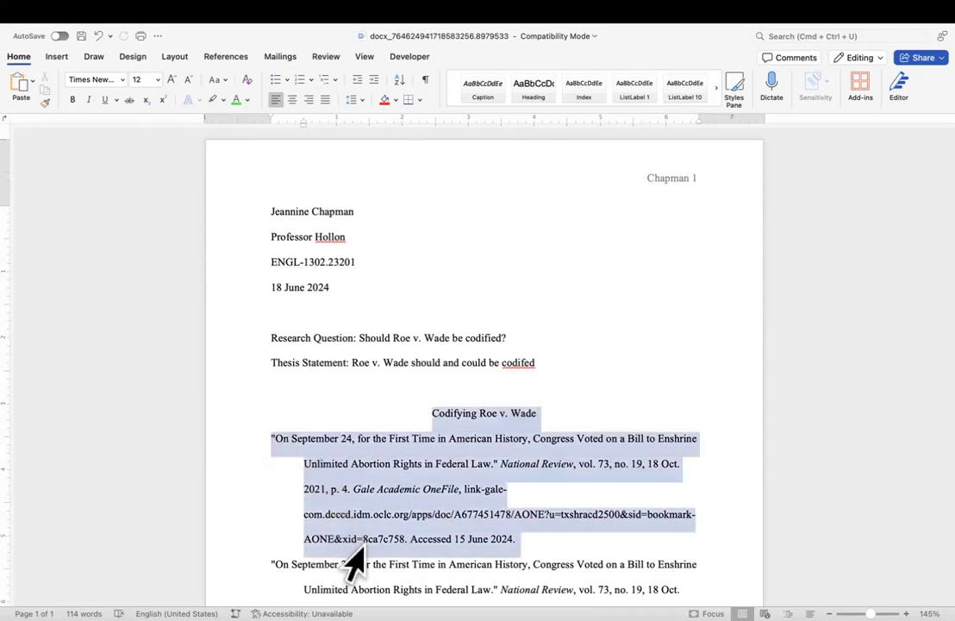
left_click(367, 532)
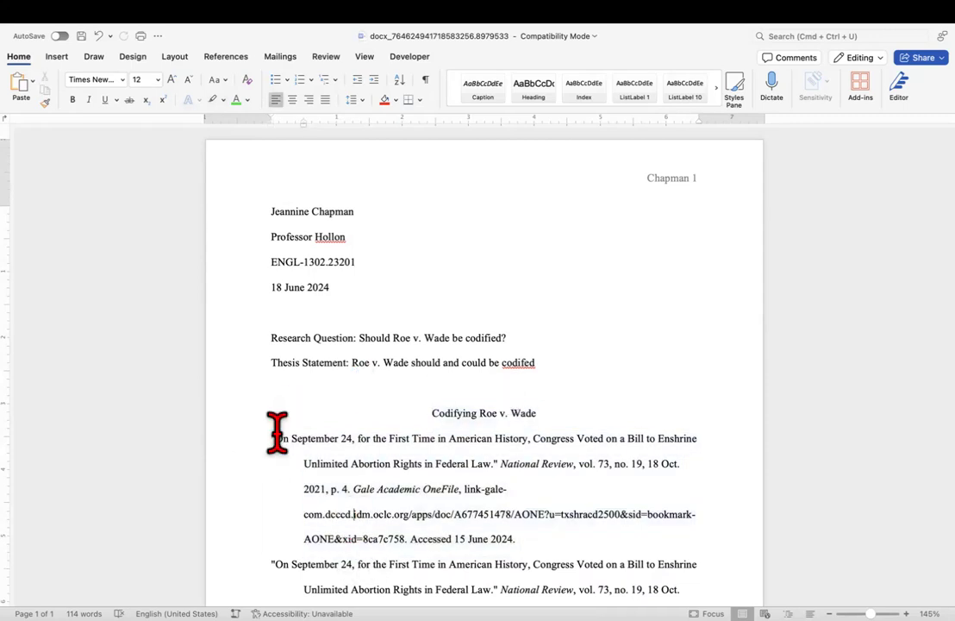
left_click_drag(266, 435, 488, 509)
left_click_drag(488, 618, 489, 618)
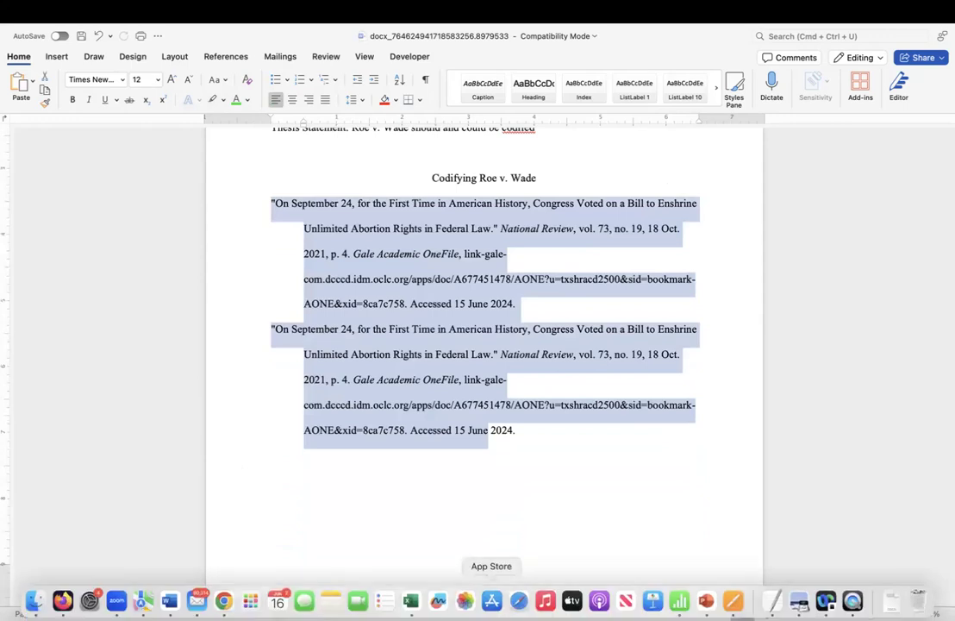
right_click(434, 305)
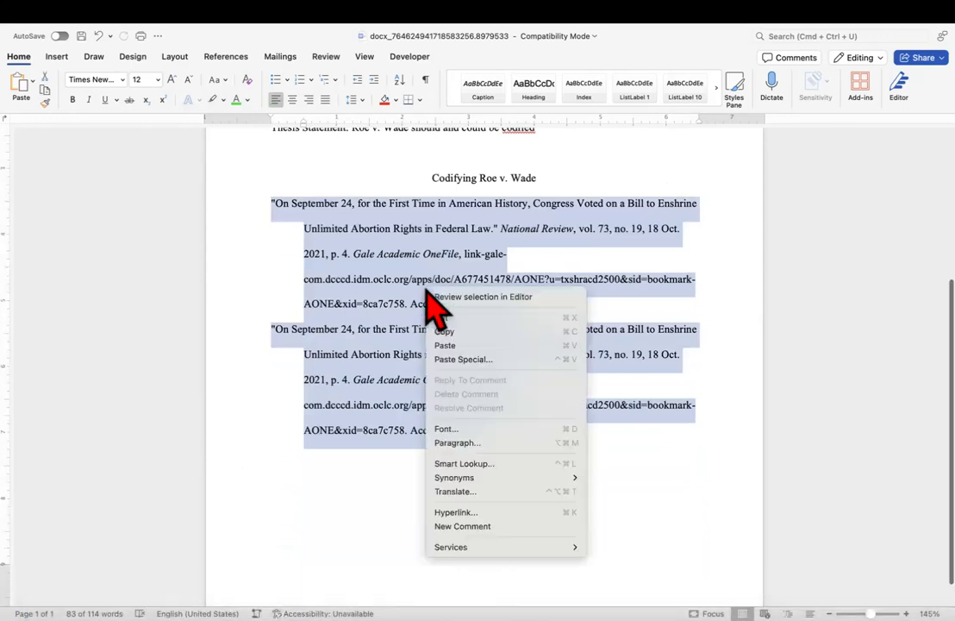
left_click(442, 443)
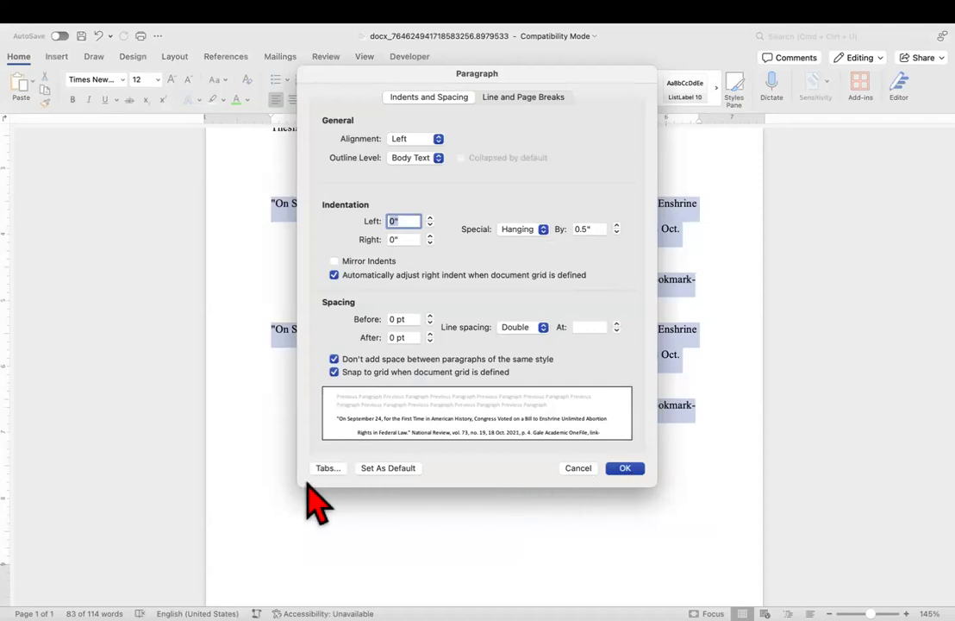
left_click(625, 469)
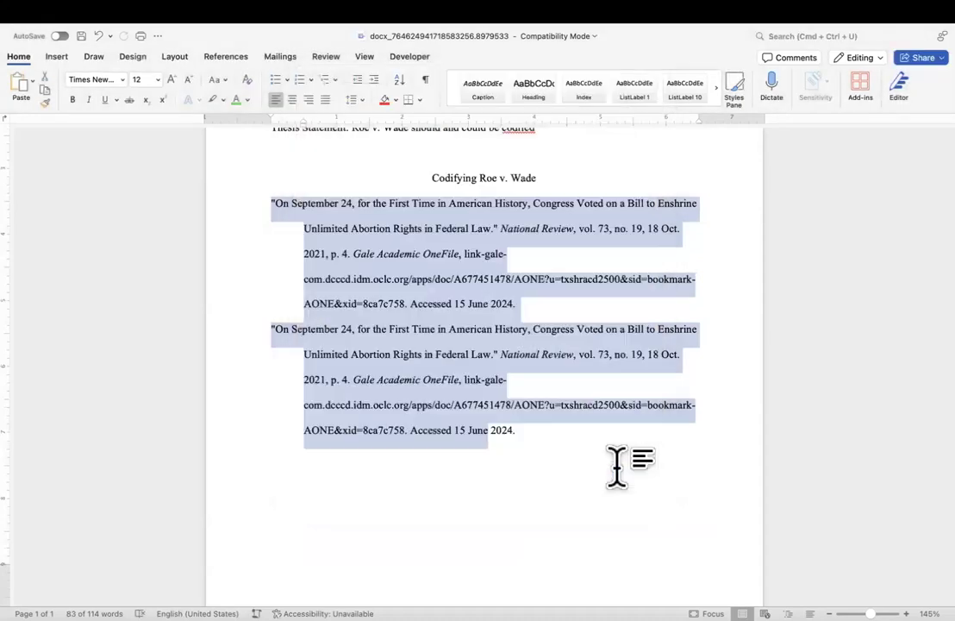
scroll(609, 446, "up", 5)
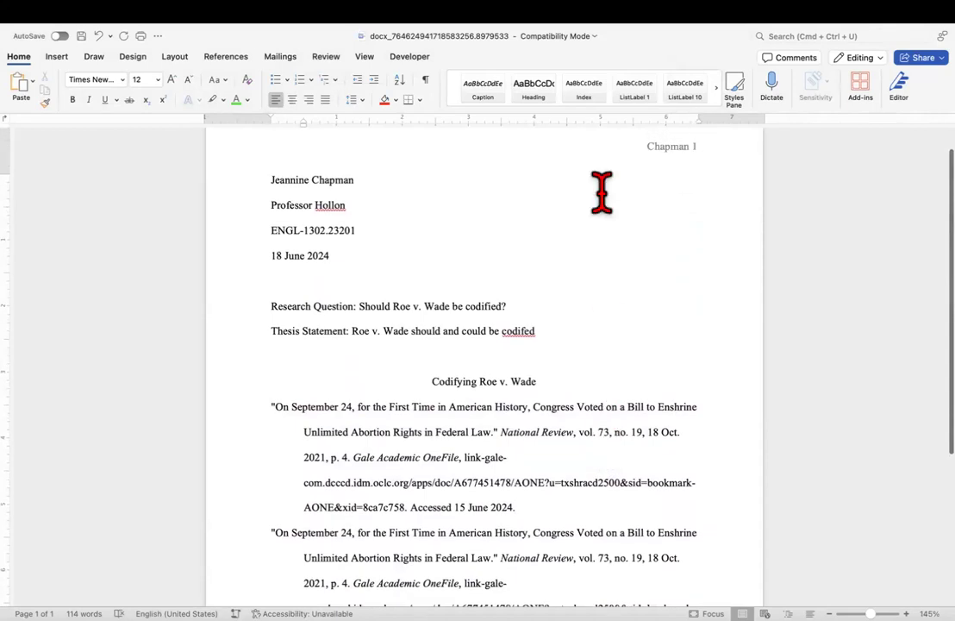
scroll(602, 189, "down", 5)
scroll(601, 182, "up", 5)
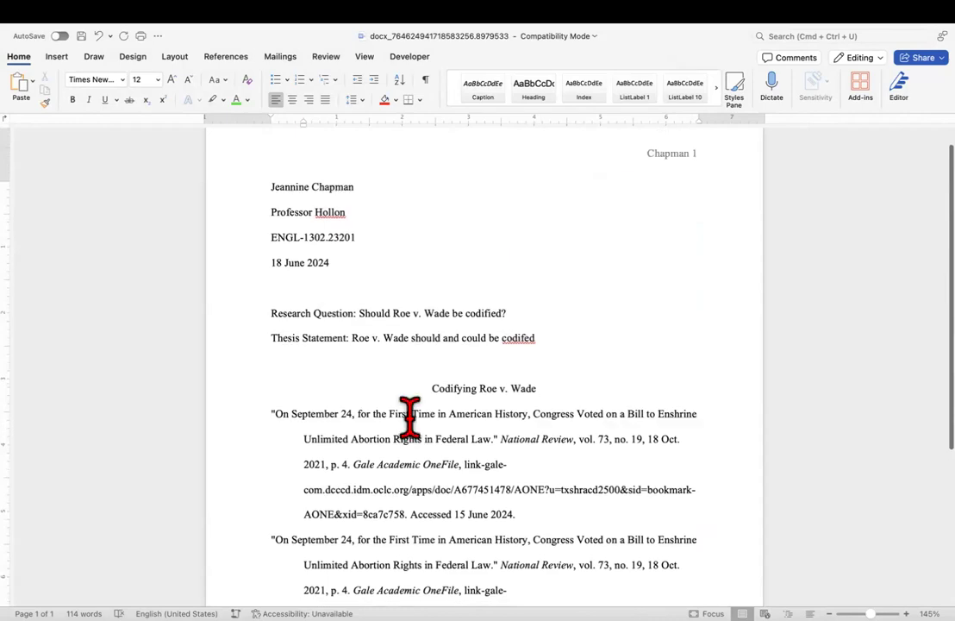